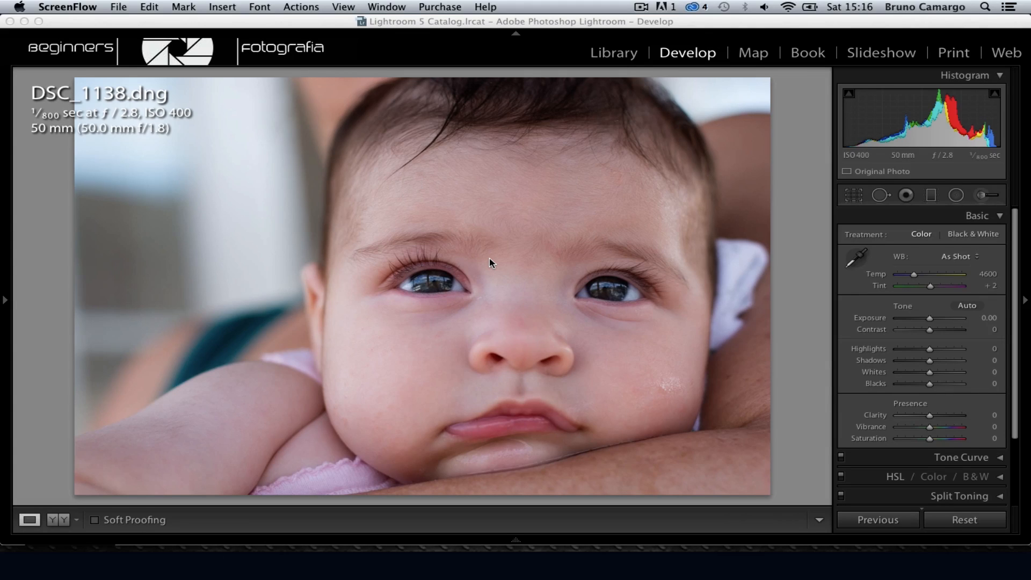
Examine the sharpness and reflections of both of the baby's eyes up close
{"action": "left_click", "coordinate": [450, 277]}
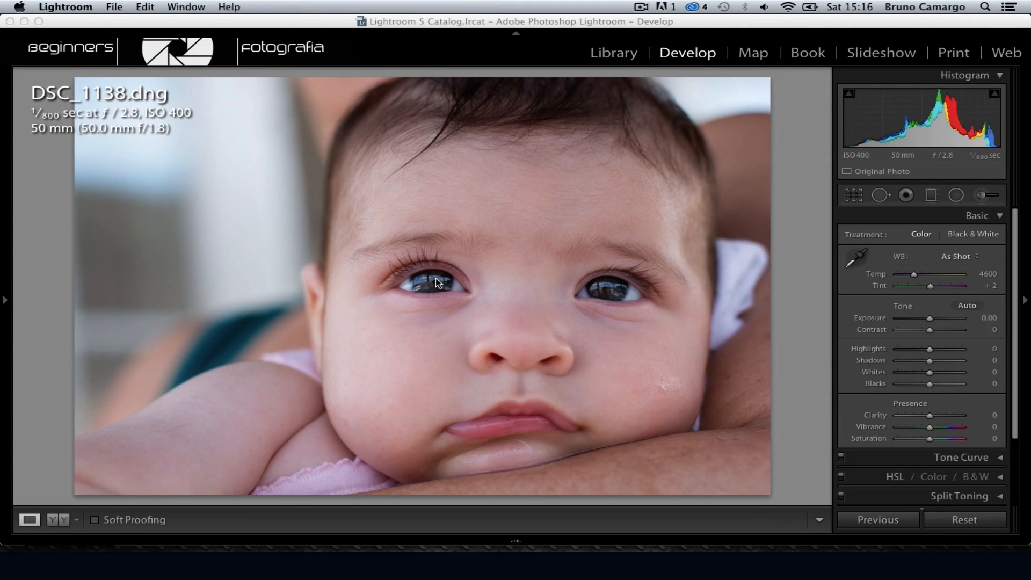
{"action": "left_click", "coordinate": [443, 281]}
{"action": "left_click_drag", "start_coordinate": [592, 279], "coordinate": [606, 337]}
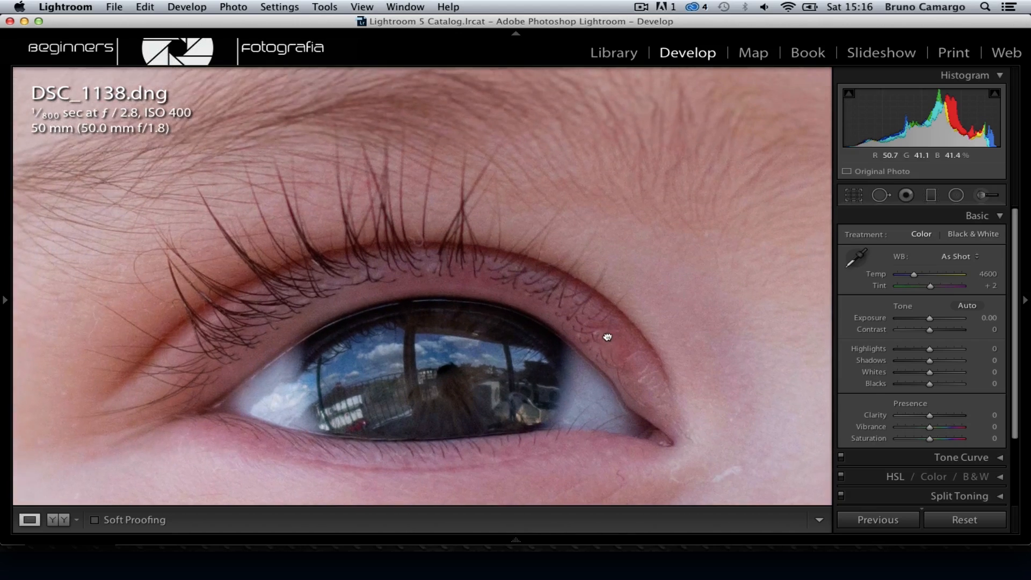
{"action": "left_click", "coordinate": [579, 304]}
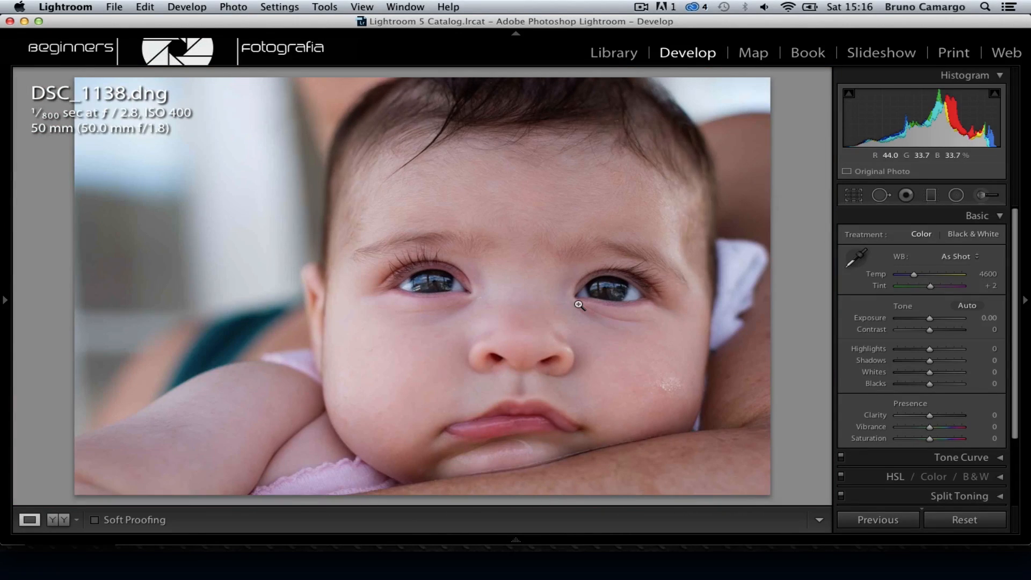
{"action": "left_click", "coordinate": [606, 289]}
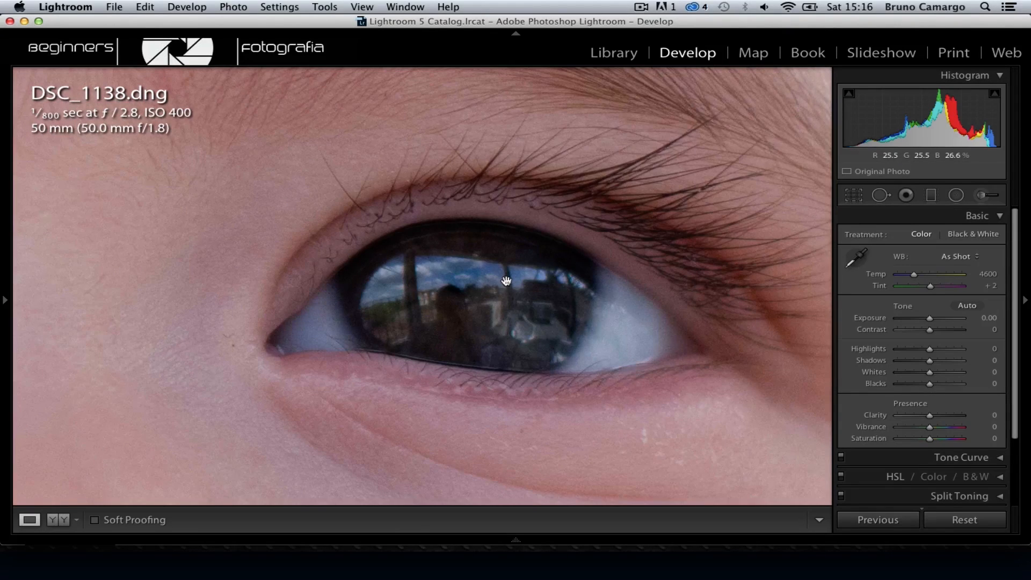
{"action": "left_click", "coordinate": [507, 281]}
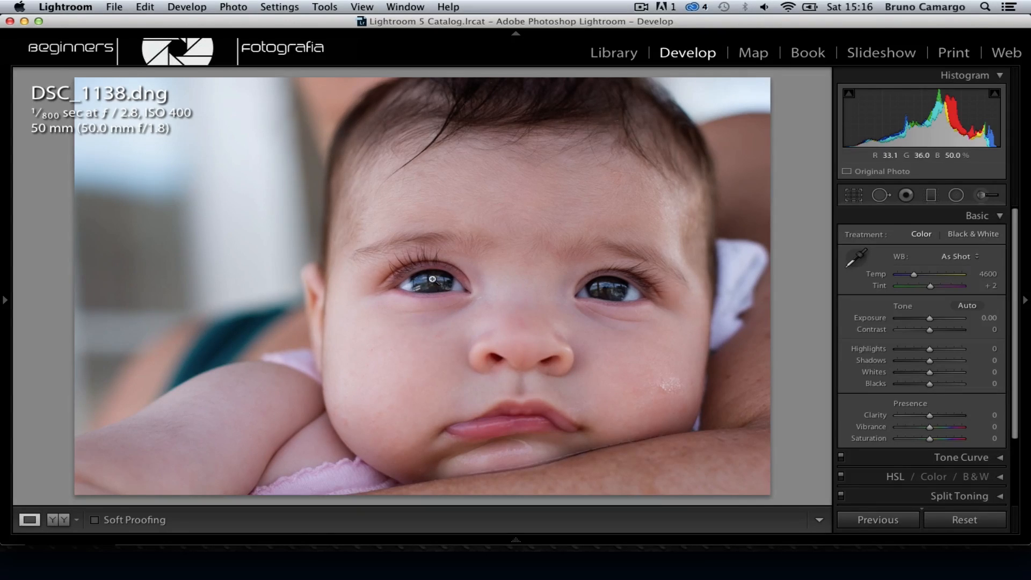
{"action": "left_click", "coordinate": [603, 287]}
{"action": "left_click", "coordinate": [603, 295]}
{"action": "left_click", "coordinate": [428, 283]}
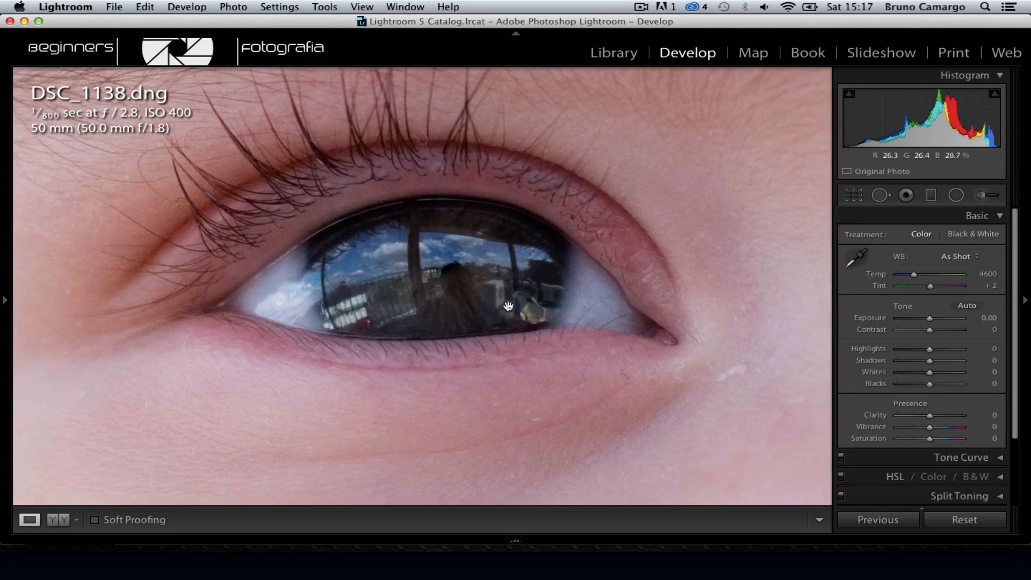
{"action": "left_click", "coordinate": [492, 263]}
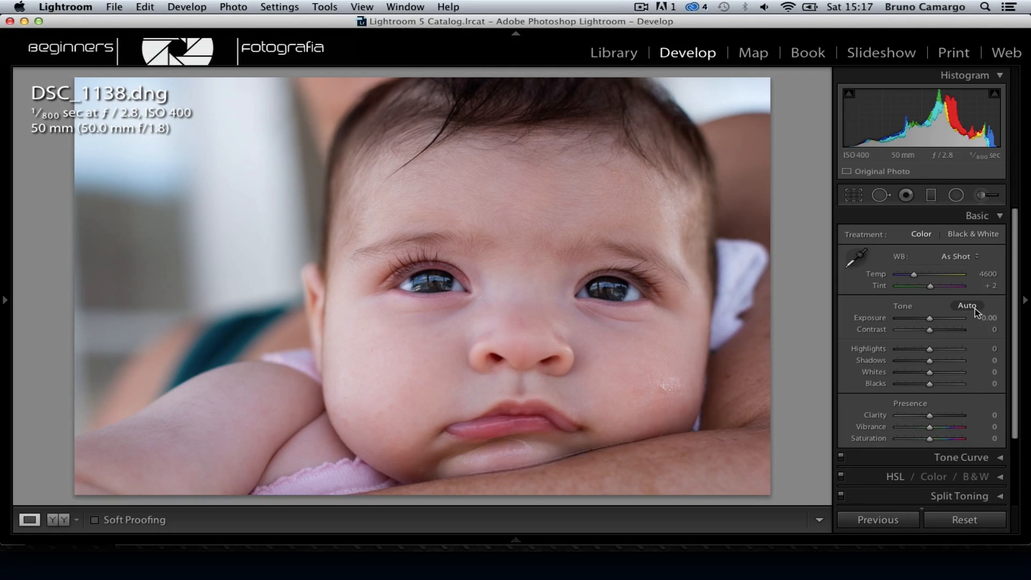
Fade the photo with the RGB tone curve by raising its black point and lowering its white point
{"action": "scroll", "coordinate": [975, 308], "scroll_direction": "down", "scroll_amount": 1}
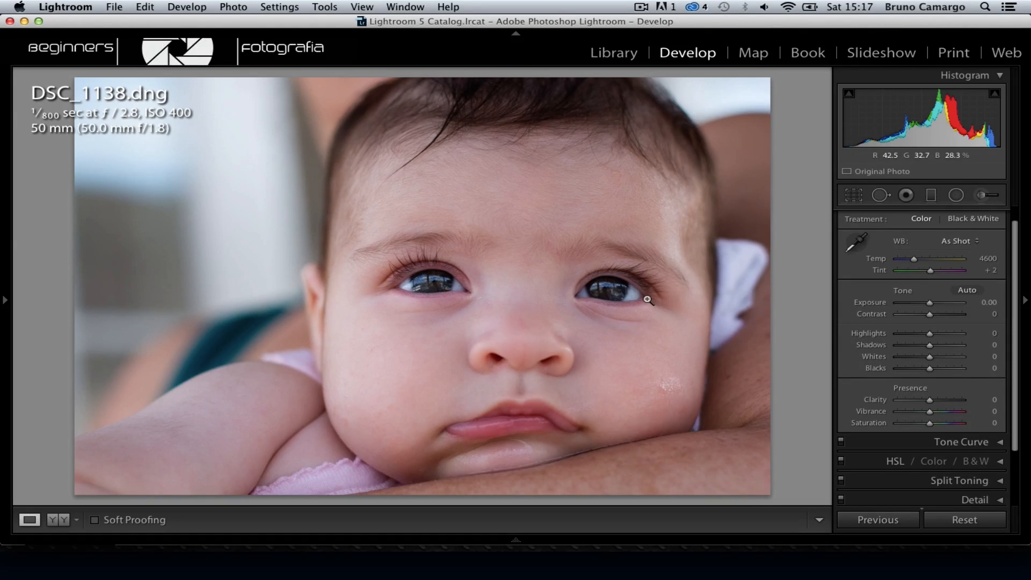
{"action": "scroll", "coordinate": [944, 349], "scroll_direction": "down", "scroll_amount": 4}
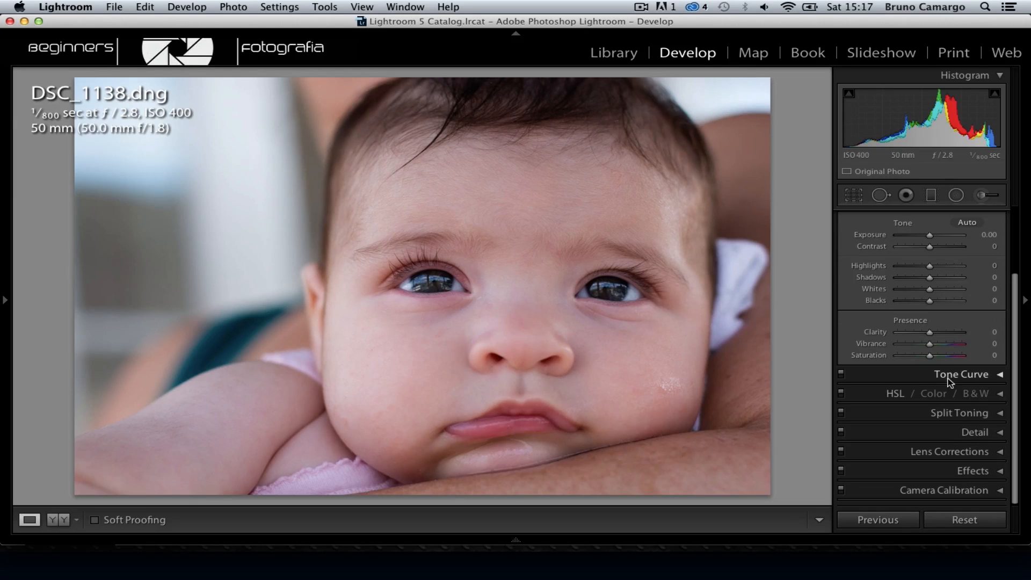
{"action": "left_click", "coordinate": [1000, 374]}
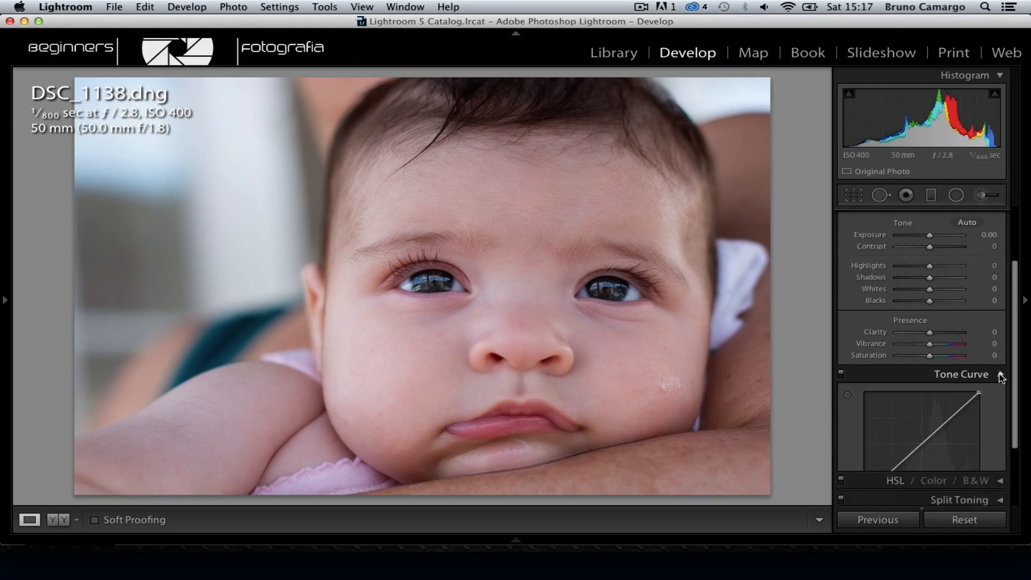
{"action": "scroll", "coordinate": [1002, 378], "scroll_direction": "down", "scroll_amount": 3}
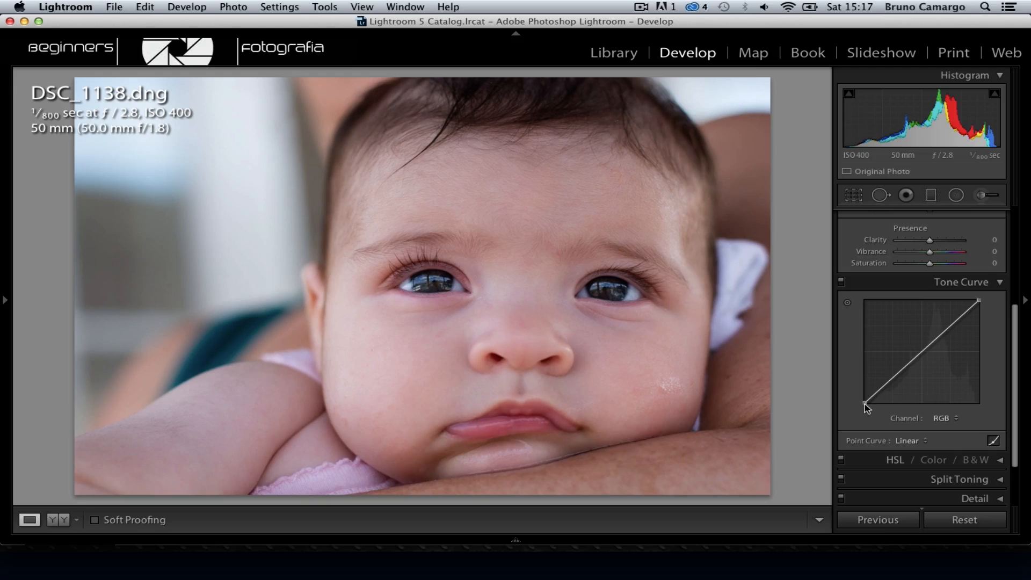
{"action": "left_click_drag", "start_coordinate": [865, 404], "coordinate": [865, 384]}
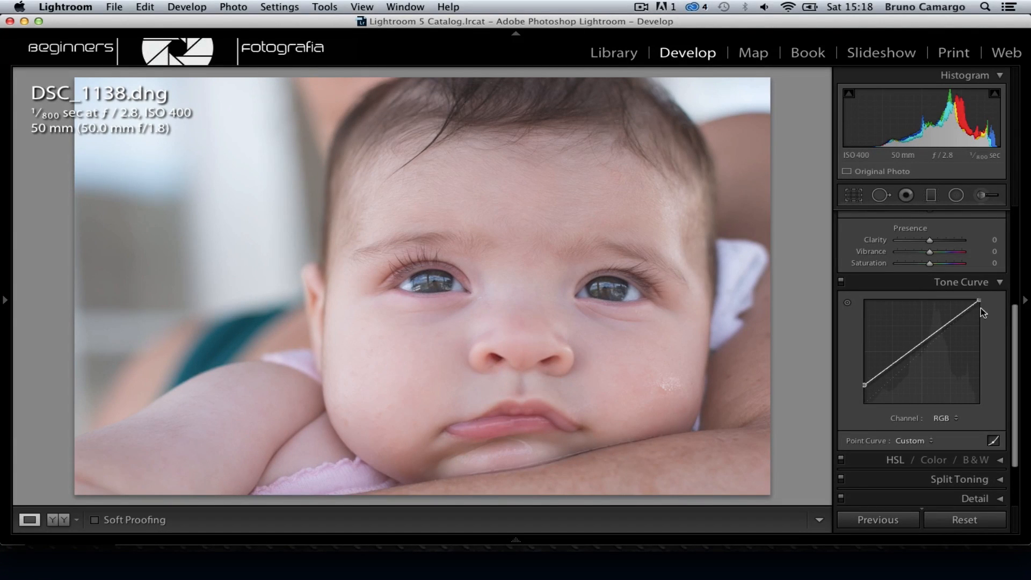
{"action": "left_click_drag", "start_coordinate": [979, 299], "coordinate": [979, 311]}
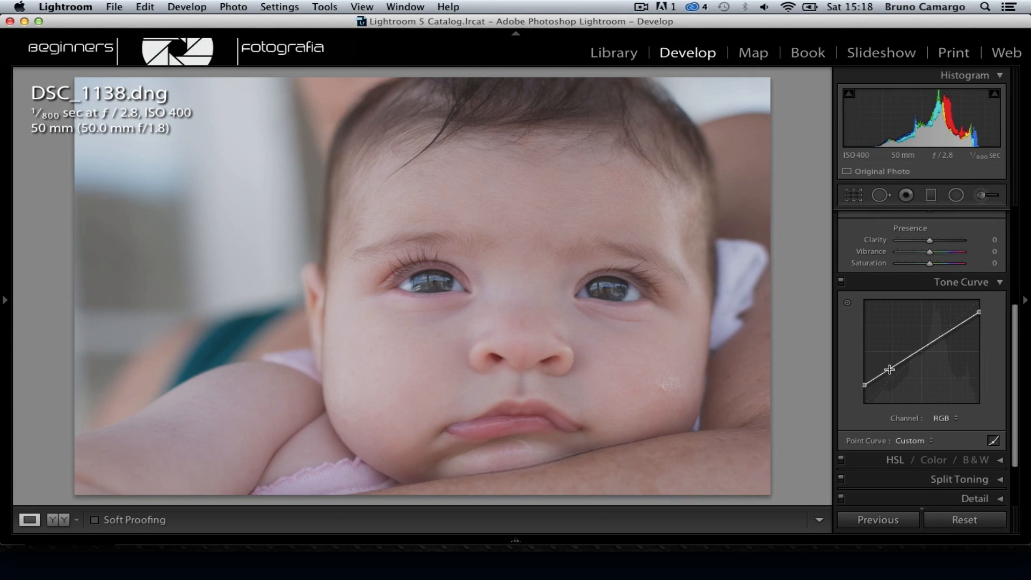
Shape the RGB curve into a soft S with a lowered shadow point at about 25 / 28 % and a raised highlight point
{"action": "left_click_drag", "start_coordinate": [890, 369], "coordinate": [893, 375]}
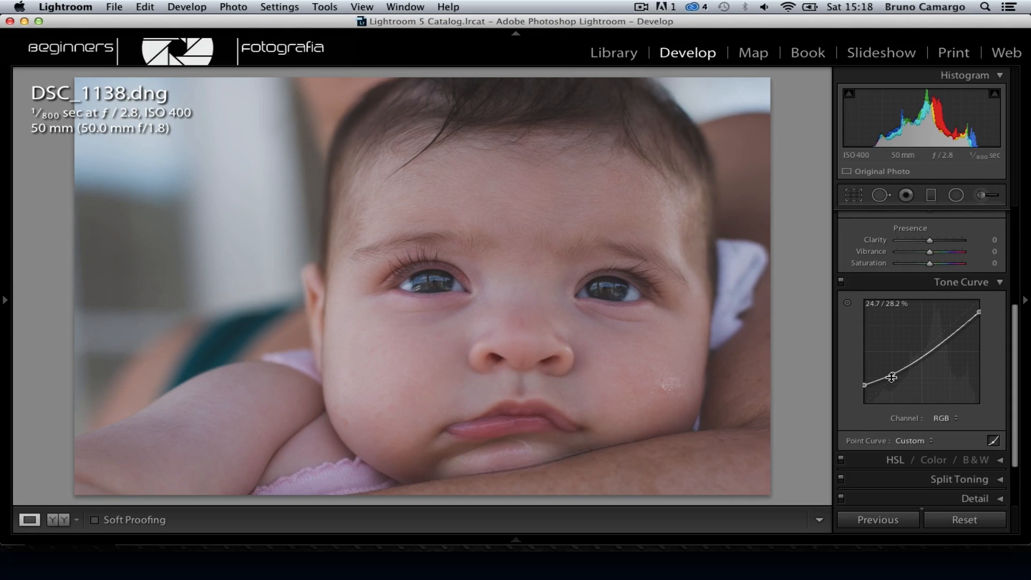
{"action": "left_click", "coordinate": [955, 333]}
{"action": "left_click_drag", "start_coordinate": [956, 333], "coordinate": [952, 327]}
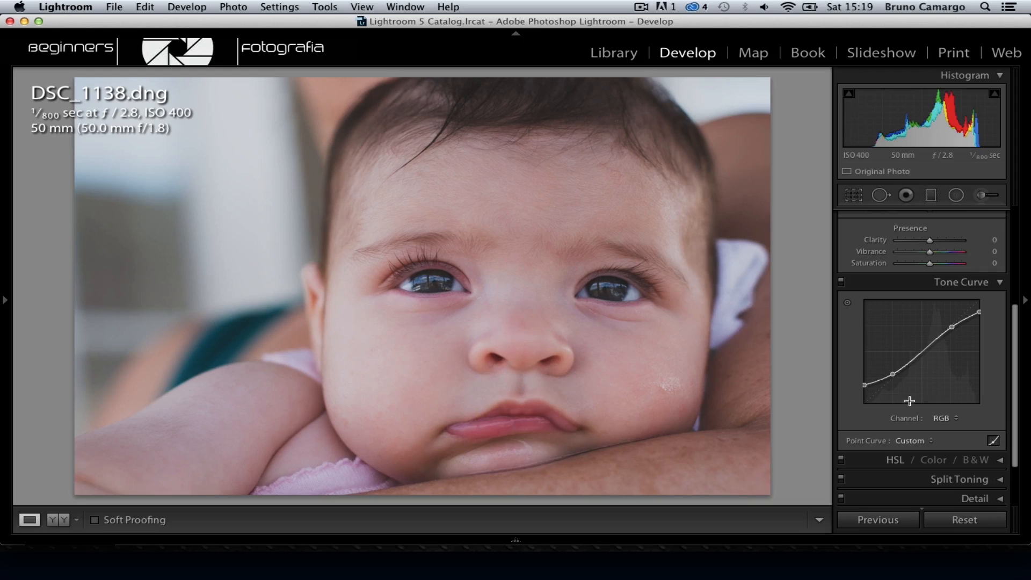
Add a midpoint to the Red channel's tone curve and raise it slightly to warm the photo
{"action": "left_click", "coordinate": [932, 422]}
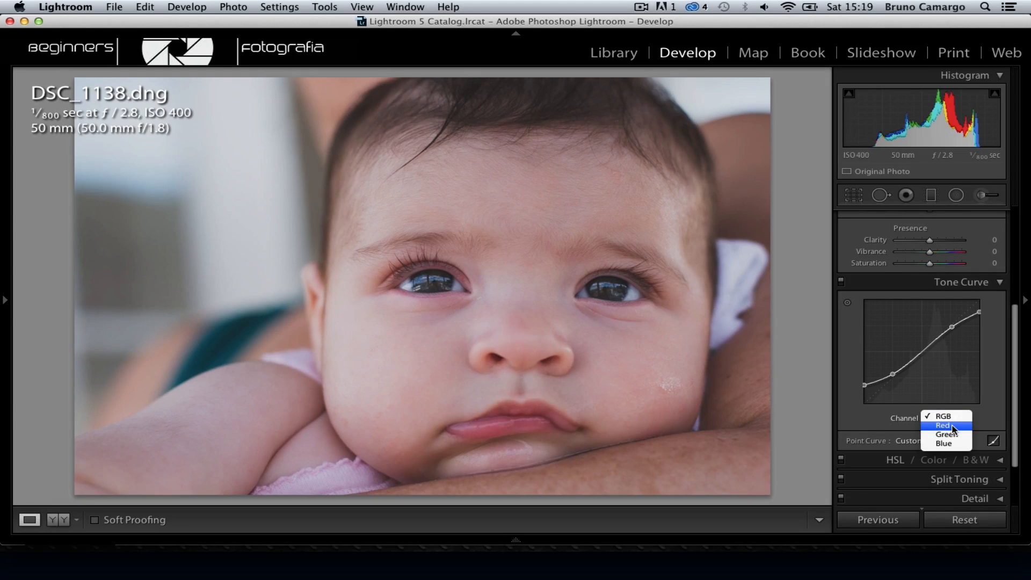
{"action": "left_click", "coordinate": [952, 426]}
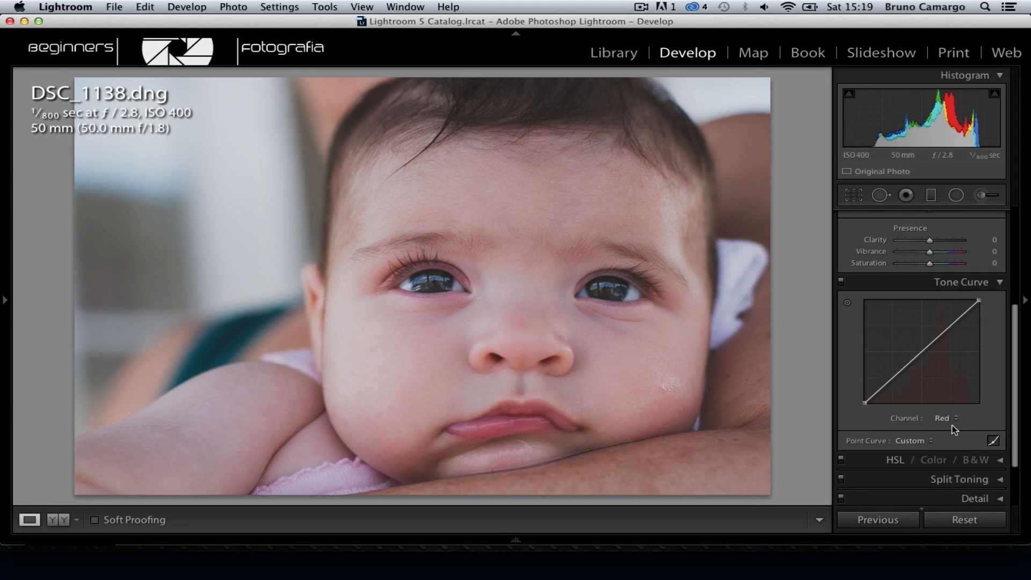
{"action": "left_click", "coordinate": [922, 352]}
{"action": "mouse_move", "coordinate": [922, 352]}
{"action": "left_mouse_down"}
{"action": "mouse_move", "coordinate": [914, 336]}
{"action": "mouse_move", "coordinate": [922, 355]}
{"action": "left_mouse_up"}
{"action": "left_click_drag", "start_coordinate": [921, 353], "coordinate": [919, 350]}
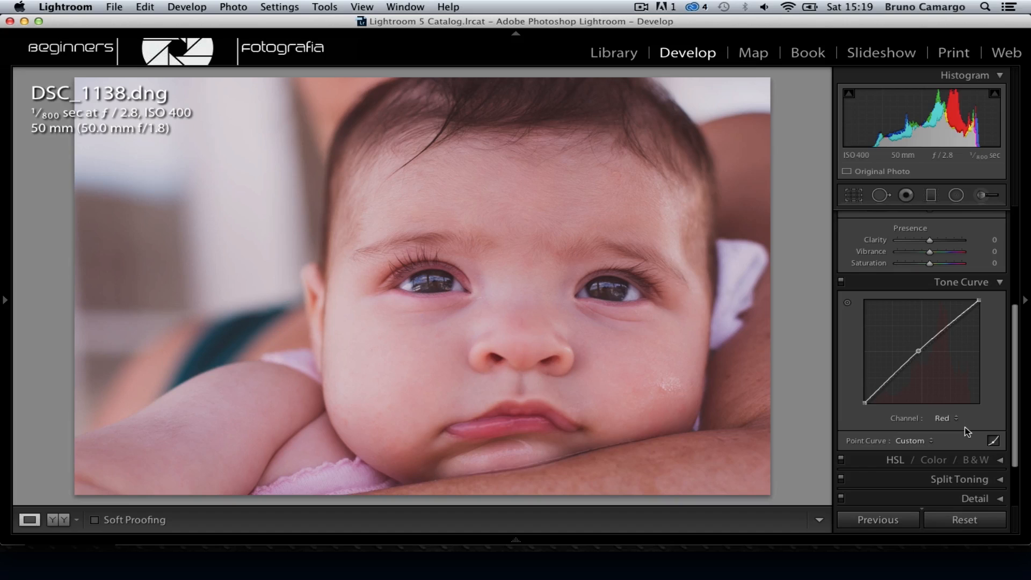
Raise the Blue channel curve's midpoint to about 47 / 51 % and compare the photo before and after
{"action": "left_click", "coordinate": [952, 419]}
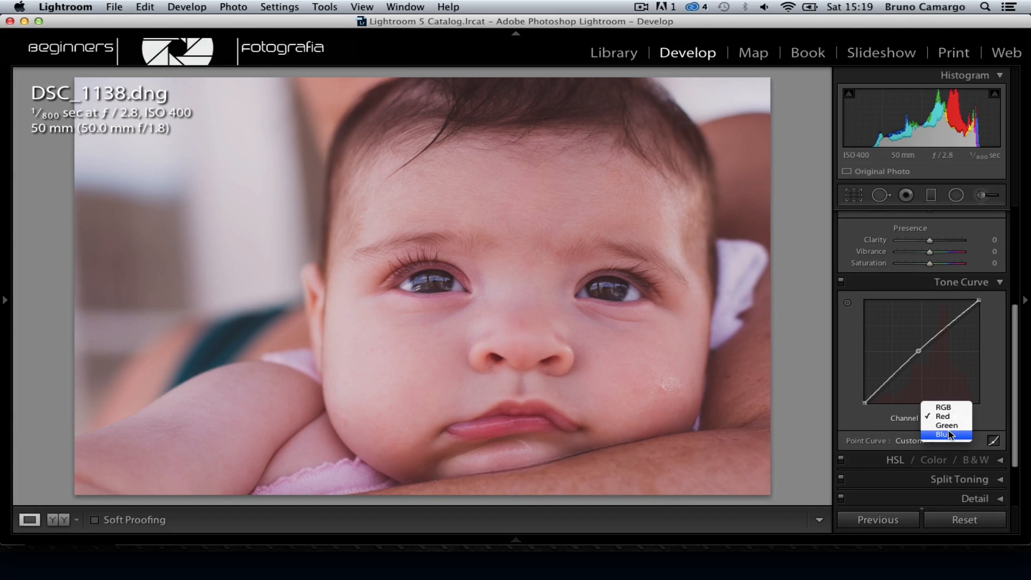
{"action": "left_click", "coordinate": [945, 435]}
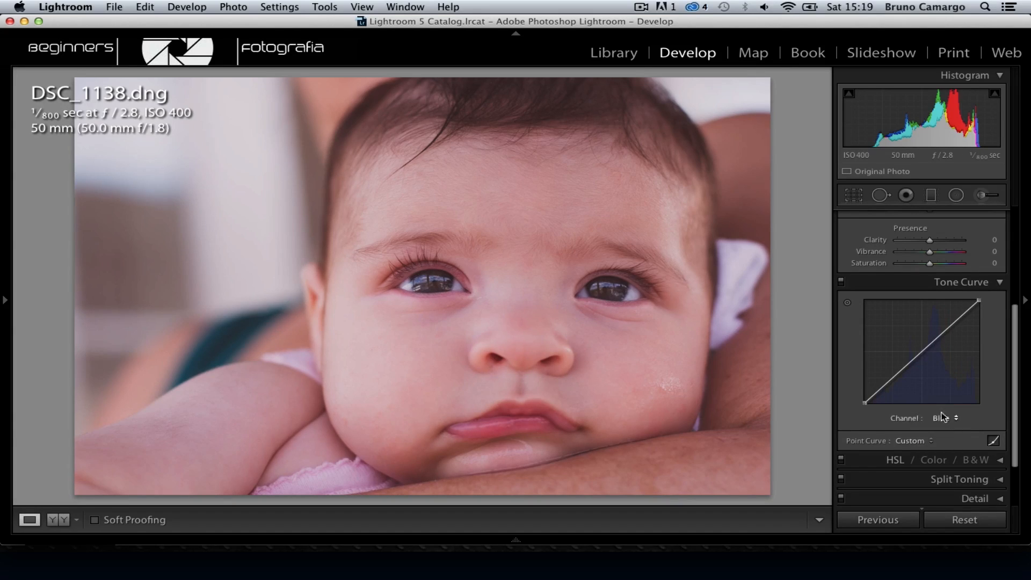
{"action": "mouse_move", "coordinate": [921, 353]}
{"action": "left_mouse_down"}
{"action": "mouse_move", "coordinate": [914, 343]}
{"action": "mouse_move", "coordinate": [925, 359]}
{"action": "left_mouse_up"}
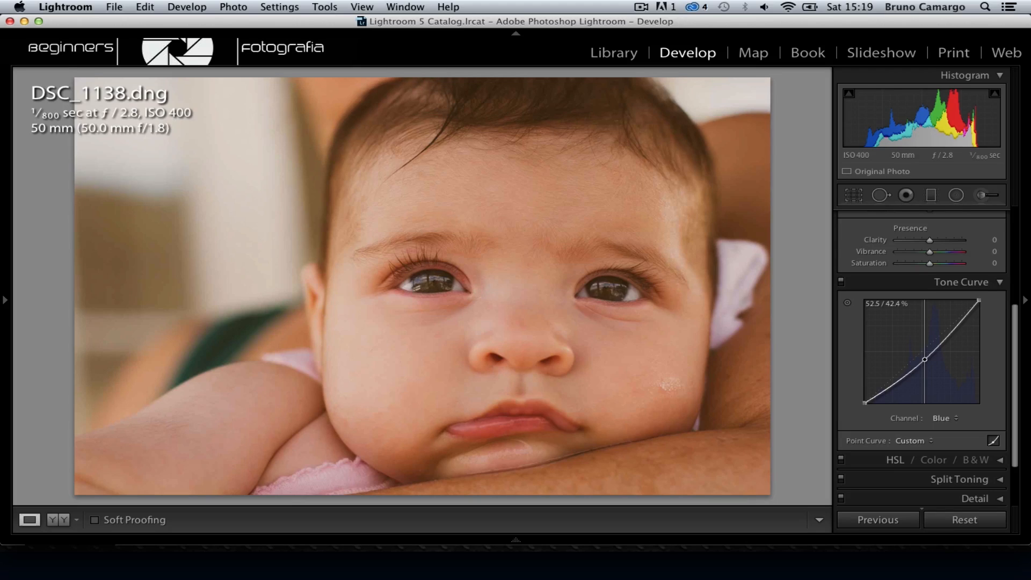
{"action": "left_click_drag", "start_coordinate": [925, 359], "coordinate": [918, 351]}
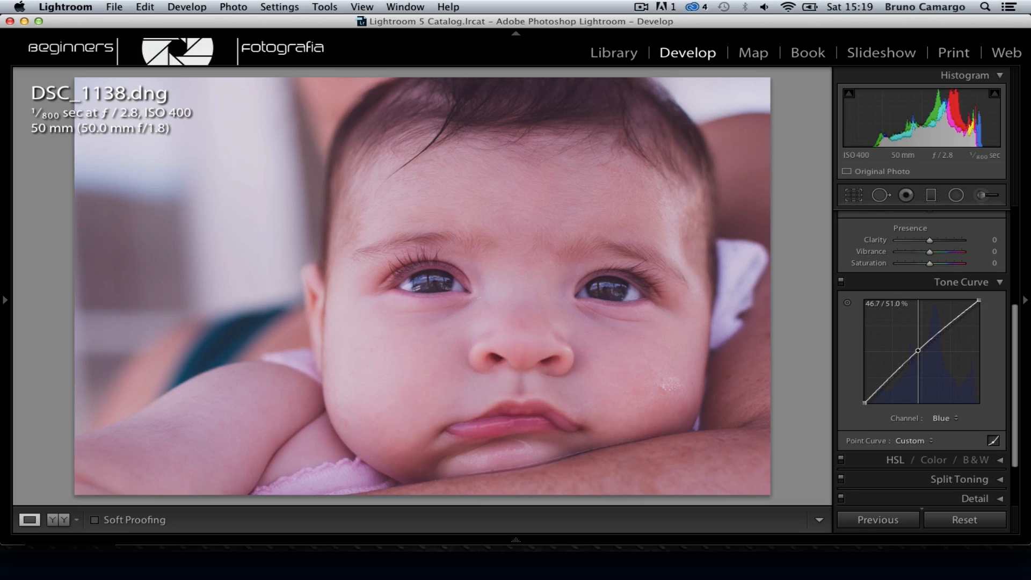
{"action": "left_click_drag", "start_coordinate": [919, 351], "coordinate": [918, 350]}
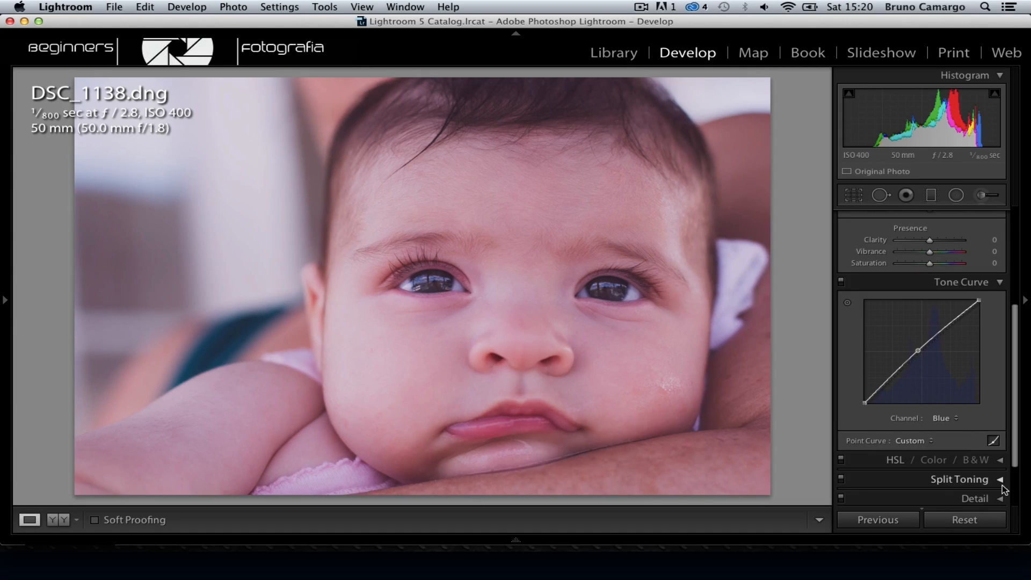
{"action": "key", "text": "y"}
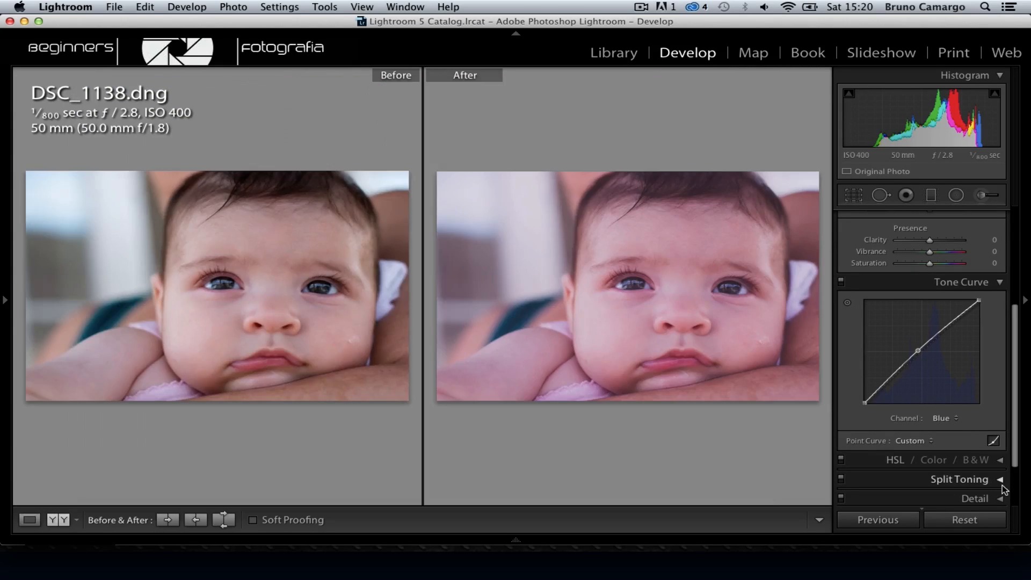
{"action": "key", "text": "y"}
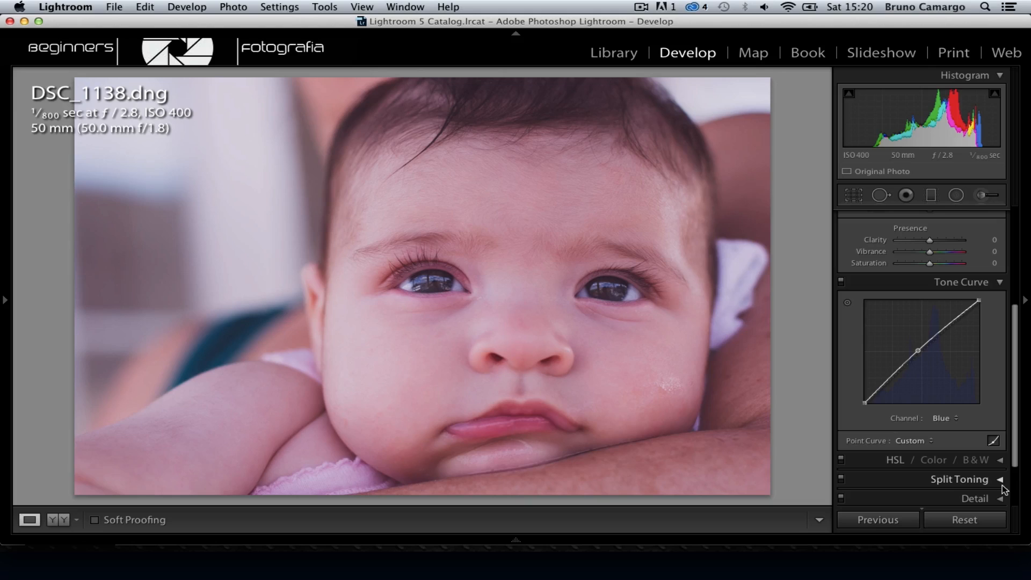
Raise the Blue curve's black point and lower its white point slightly, comparing the result with the original photo
{"action": "left_click_drag", "start_coordinate": [866, 404], "coordinate": [864, 390]}
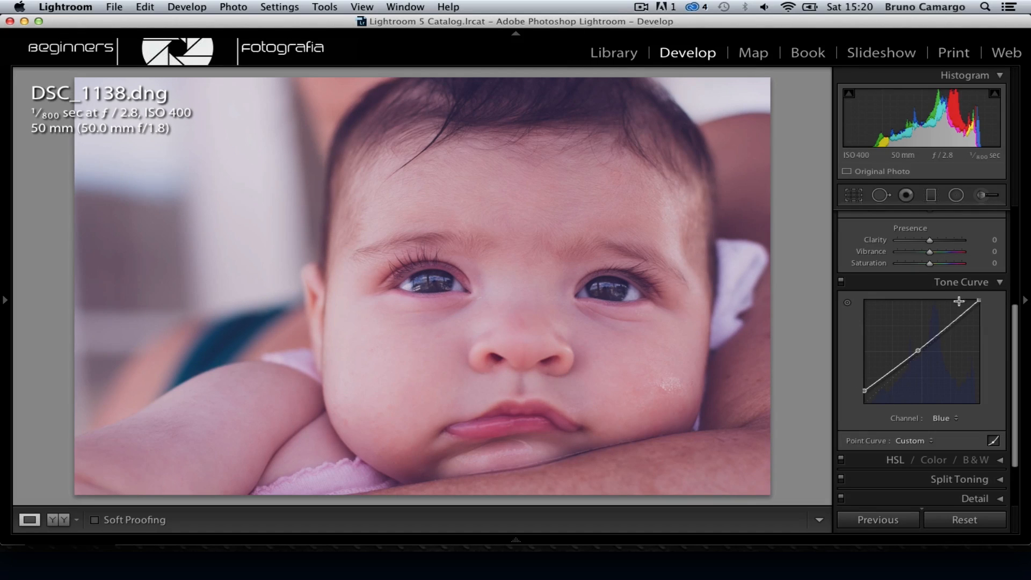
{"action": "left_click_drag", "start_coordinate": [979, 300], "coordinate": [979, 308]}
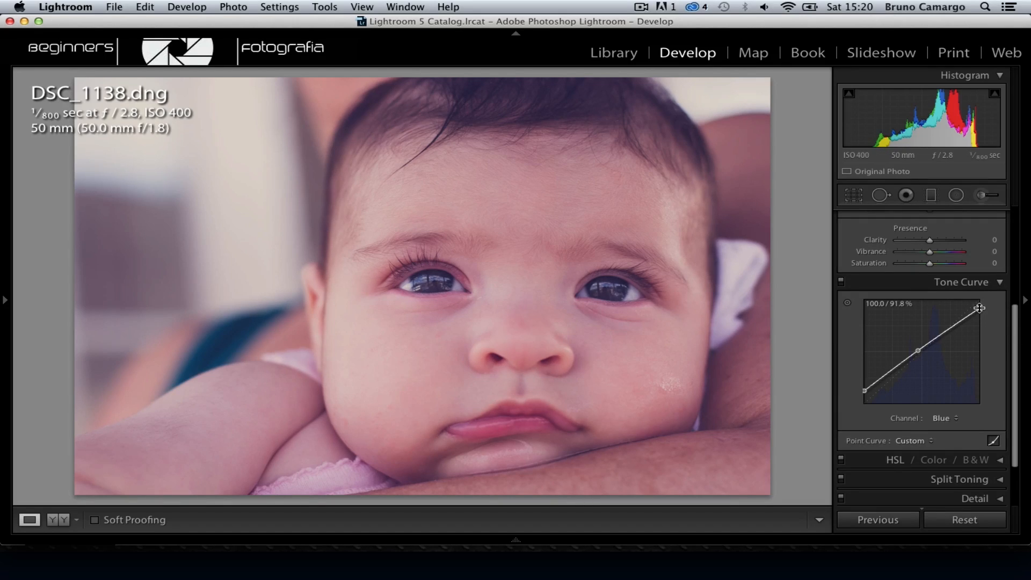
{"action": "left_click_drag", "start_coordinate": [979, 308], "coordinate": [979, 310]}
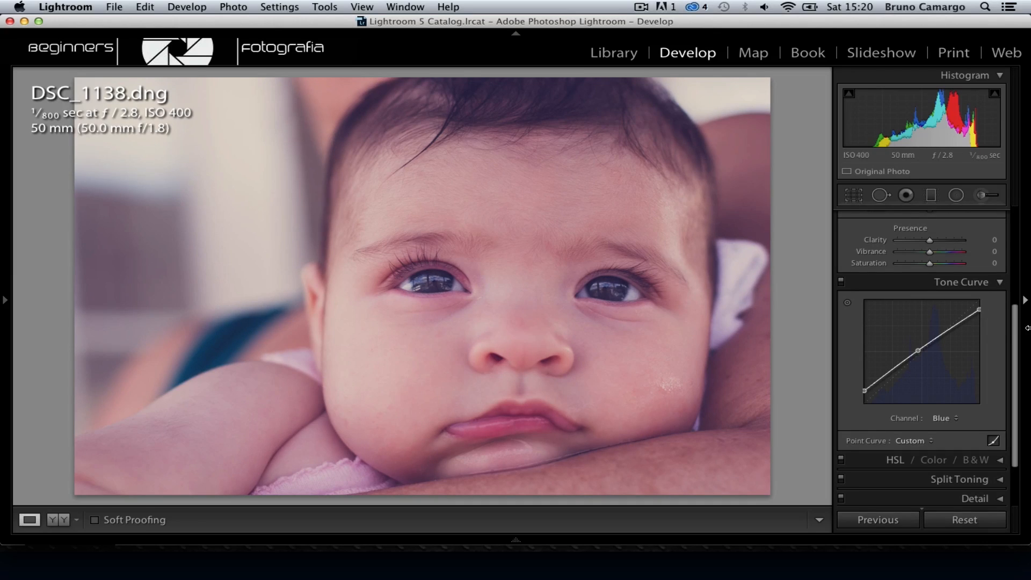
{"action": "key", "text": "y"}
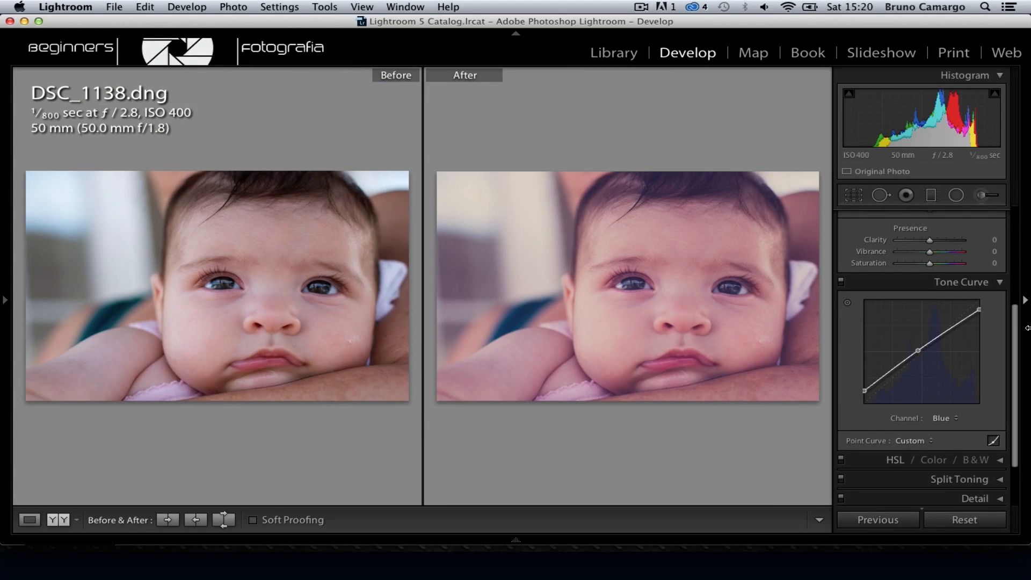
{"action": "key", "text": "y"}
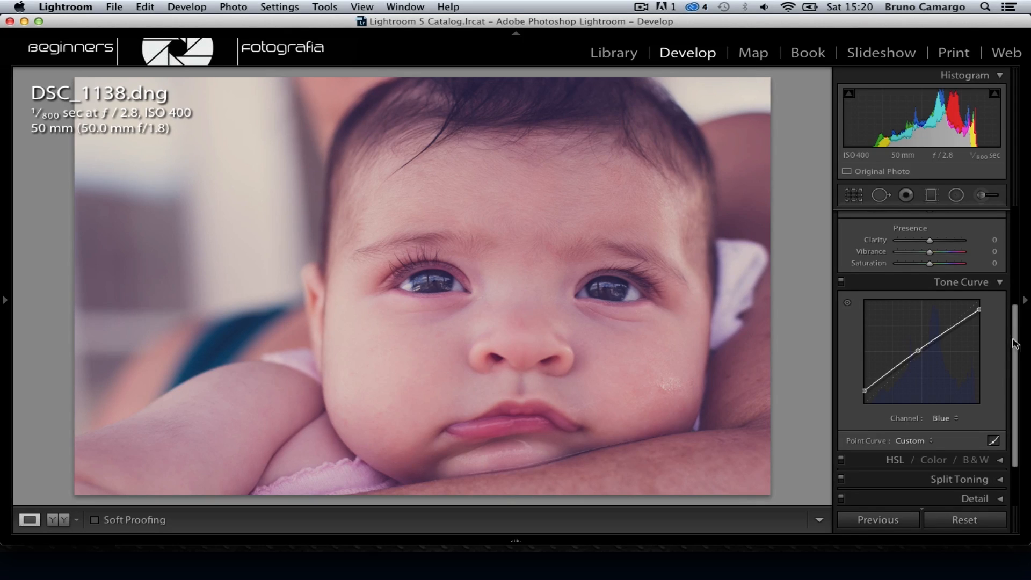
Activate the Adjustment Brush, get a close-up of the eye on the left, and use the Exposure effect at 0.42
{"action": "left_click", "coordinate": [1001, 284]}
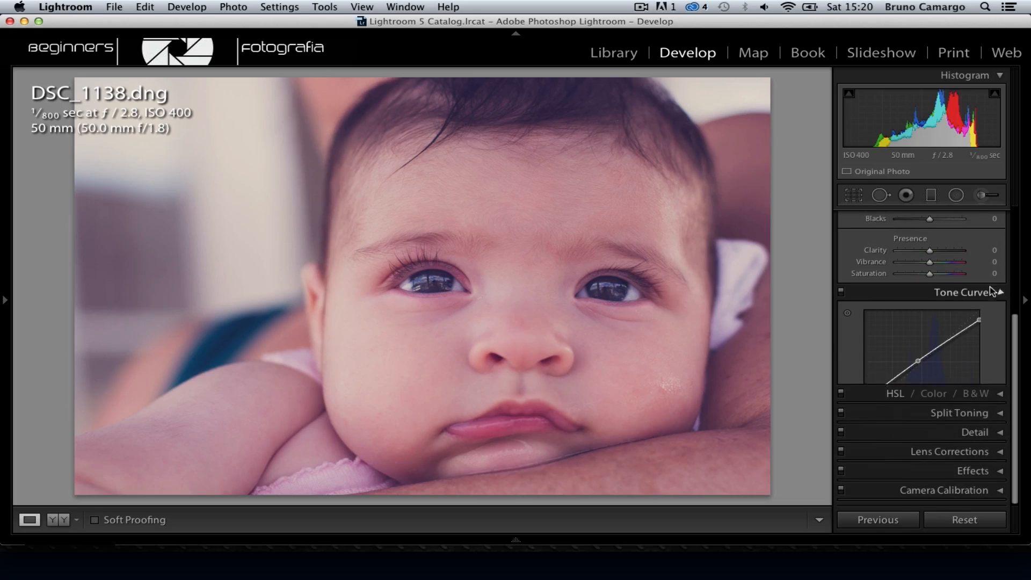
{"action": "scroll", "coordinate": [962, 294], "scroll_direction": "up", "scroll_amount": 5}
{"action": "scroll", "coordinate": [952, 298], "scroll_direction": "up", "scroll_amount": 1}
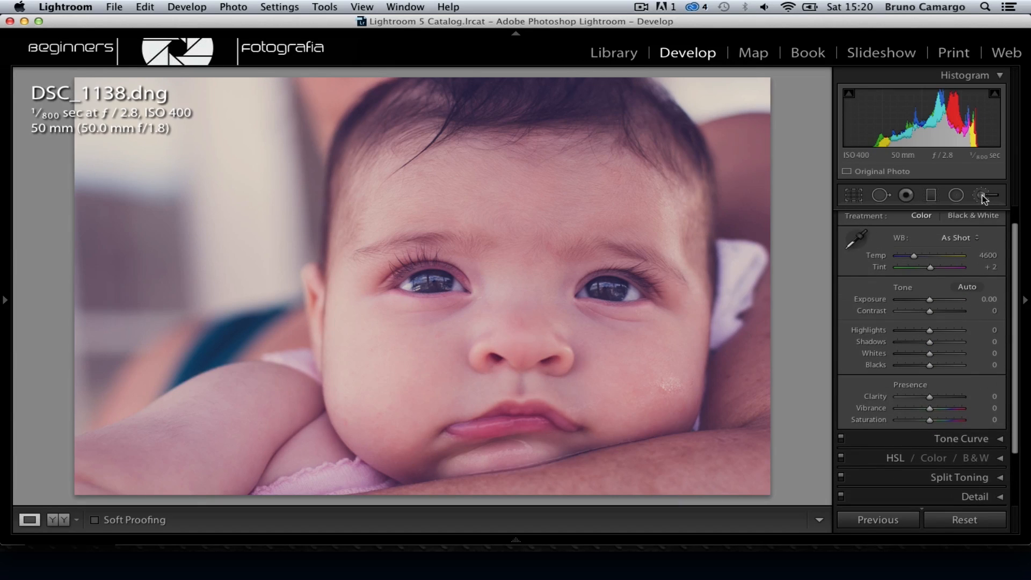
{"action": "left_click", "coordinate": [981, 196]}
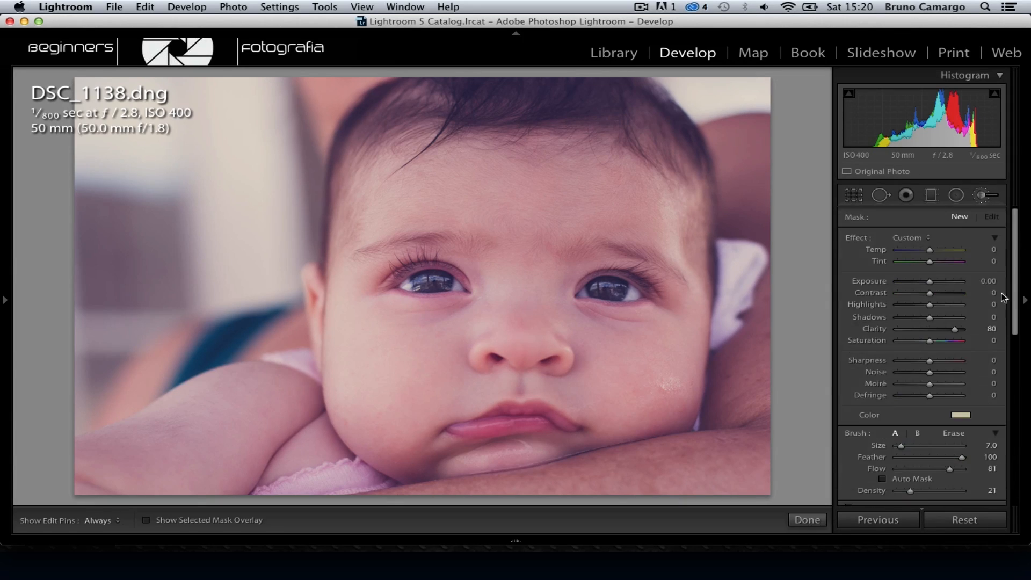
{"action": "left_click", "coordinate": [451, 289]}
{"action": "mouse_move", "coordinate": [621, 229]}
{"action": "left_mouse_down"}
{"action": "mouse_move", "coordinate": [737, 269]}
{"action": "mouse_move", "coordinate": [737, 283]}
{"action": "left_mouse_up"}
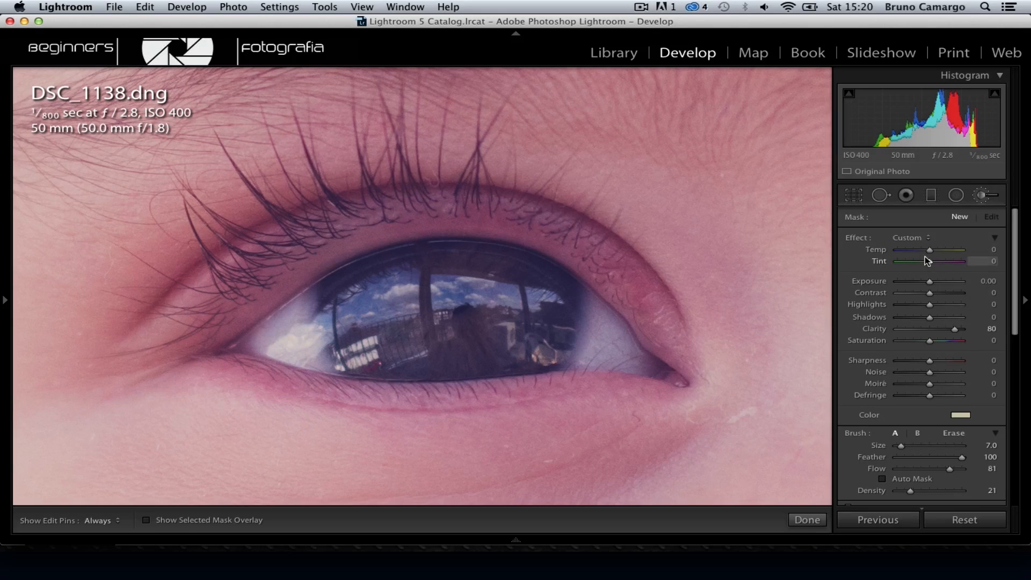
{"action": "left_click", "coordinate": [916, 239]}
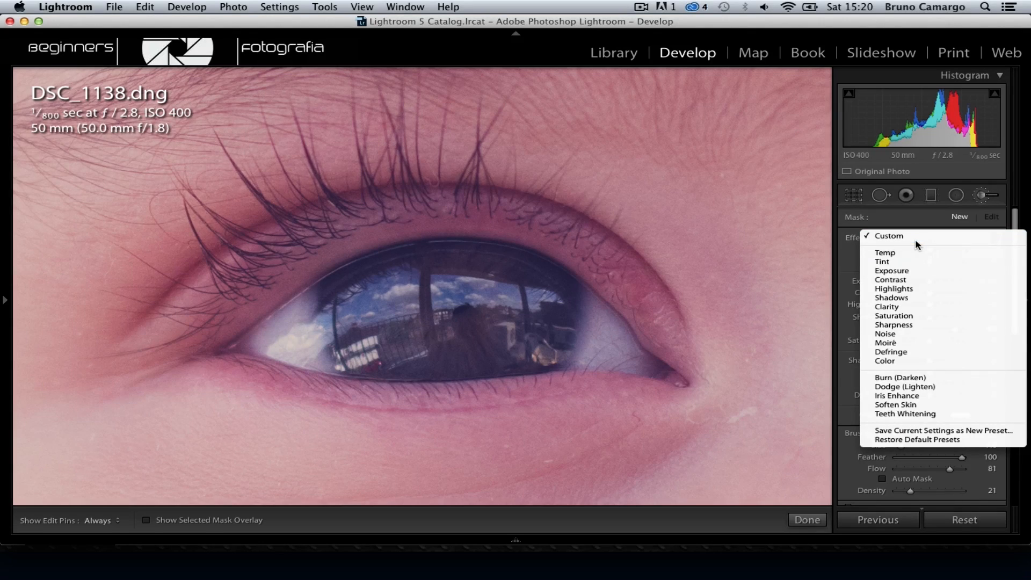
{"action": "left_click", "coordinate": [913, 271]}
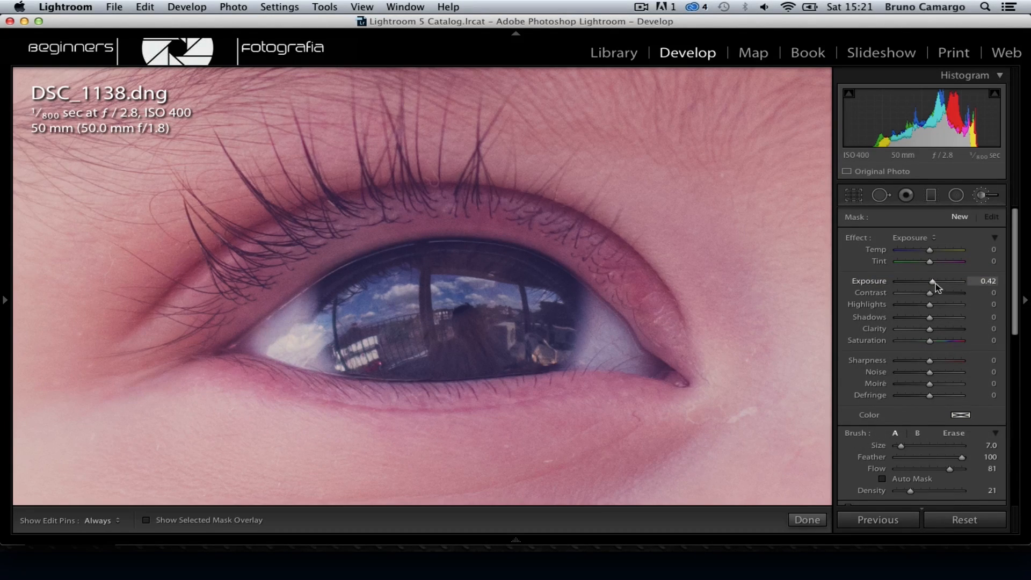
Brush the exposure adjustment over the iris with a size 13 brush, toggling the edit pins to keep the area clear
{"action": "scroll", "coordinate": [404, 301], "scroll_direction": "up", "scroll_amount": 5}
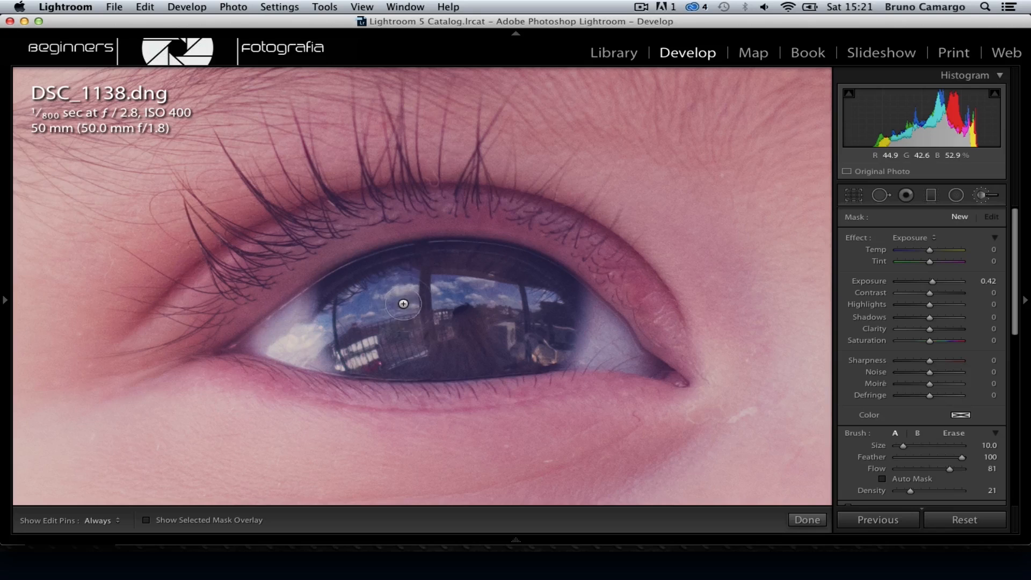
{"action": "scroll", "coordinate": [407, 306], "scroll_direction": "up", "scroll_amount": 1}
{"action": "key", "text": "h"}
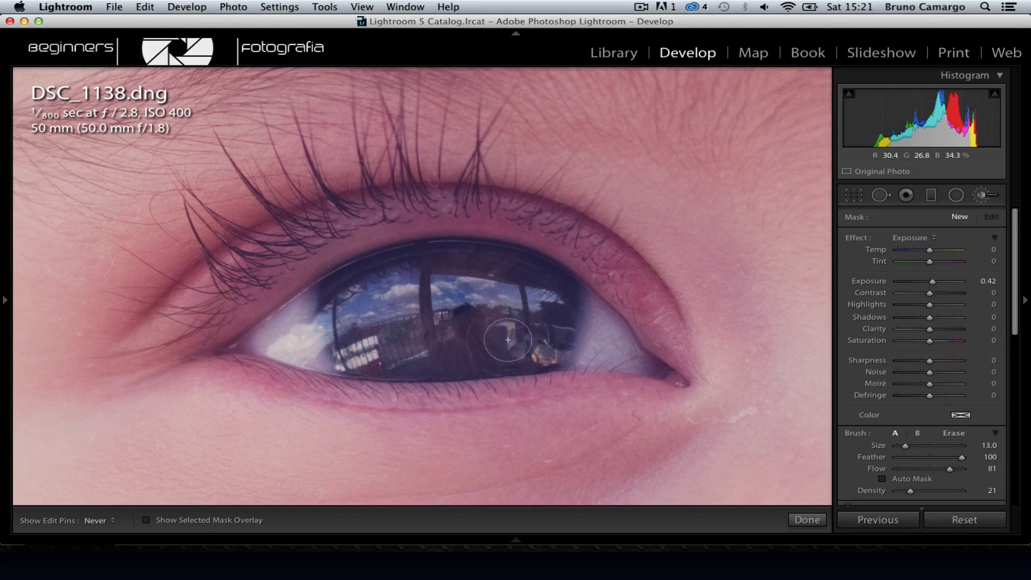
{"action": "key", "text": "h"}
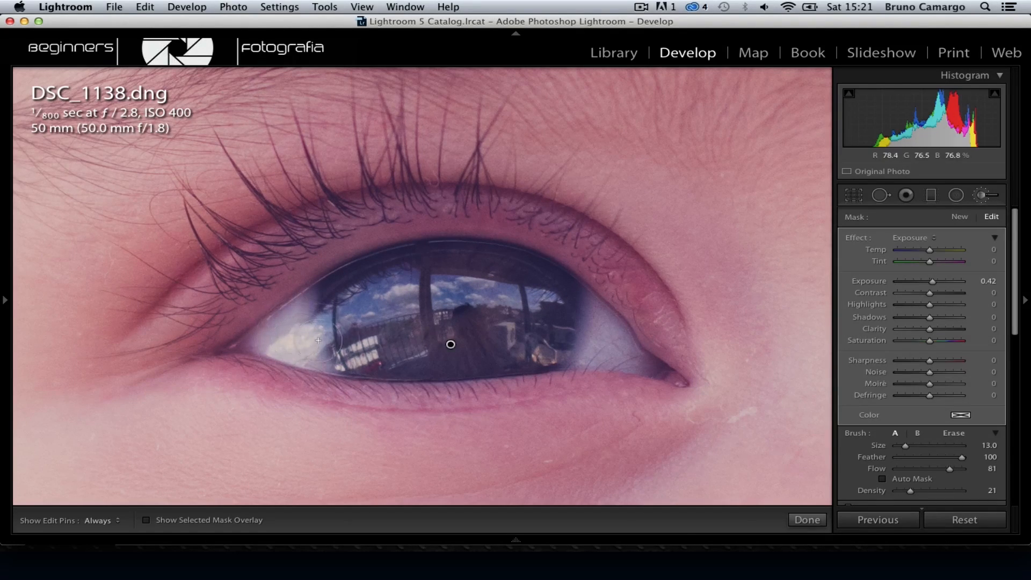
{"action": "key", "text": "h"}
{"action": "key", "text": "h"}
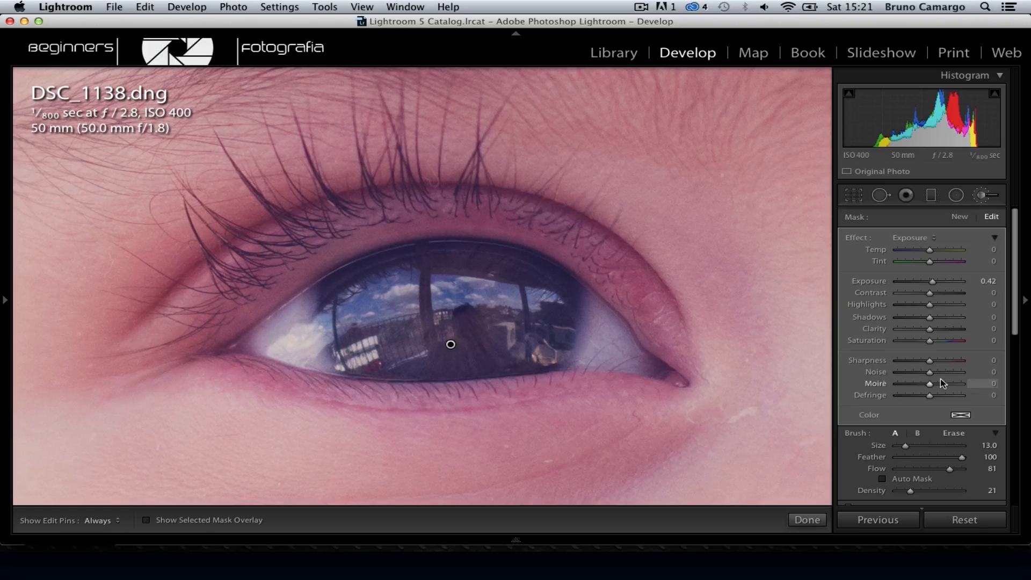
Set the iris mask's exposure to 1.68 and its clarity to 90
{"action": "mouse_move", "coordinate": [933, 281]}
{"action": "left_mouse_down"}
{"action": "mouse_move", "coordinate": [965, 284]}
{"action": "mouse_move", "coordinate": [949, 281]}
{"action": "left_mouse_up"}
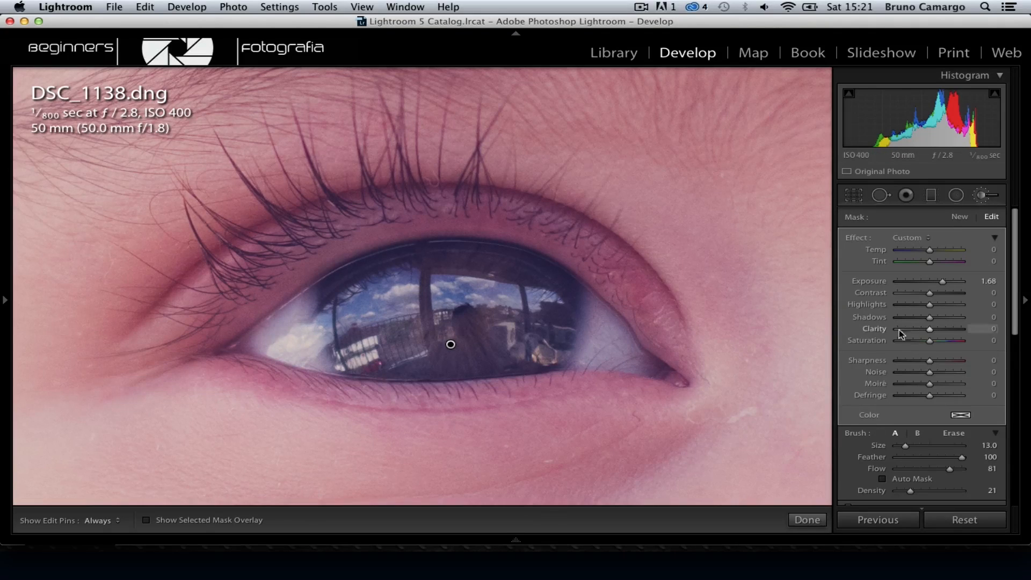
{"action": "left_click_drag", "start_coordinate": [931, 332], "coordinate": [958, 332]}
Repaint the iris with brush density 81 and compare the eye with and without the brush adjustment
{"action": "scroll", "coordinate": [897, 461], "scroll_direction": "down", "scroll_amount": 1}
{"action": "scroll", "coordinate": [897, 461], "scroll_direction": "down", "scroll_amount": 2}
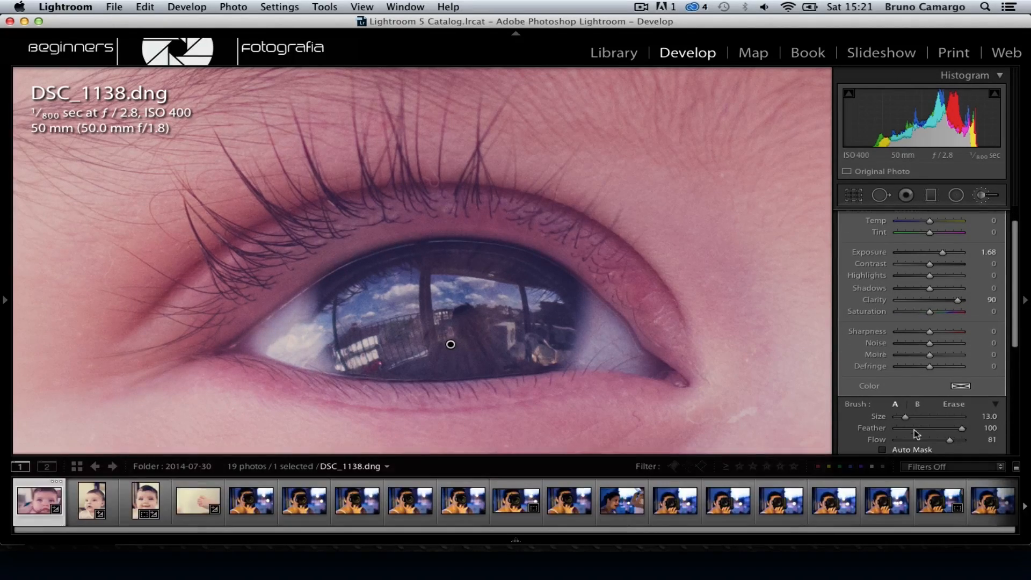
{"action": "left_click_drag", "start_coordinate": [910, 463], "coordinate": [951, 463]}
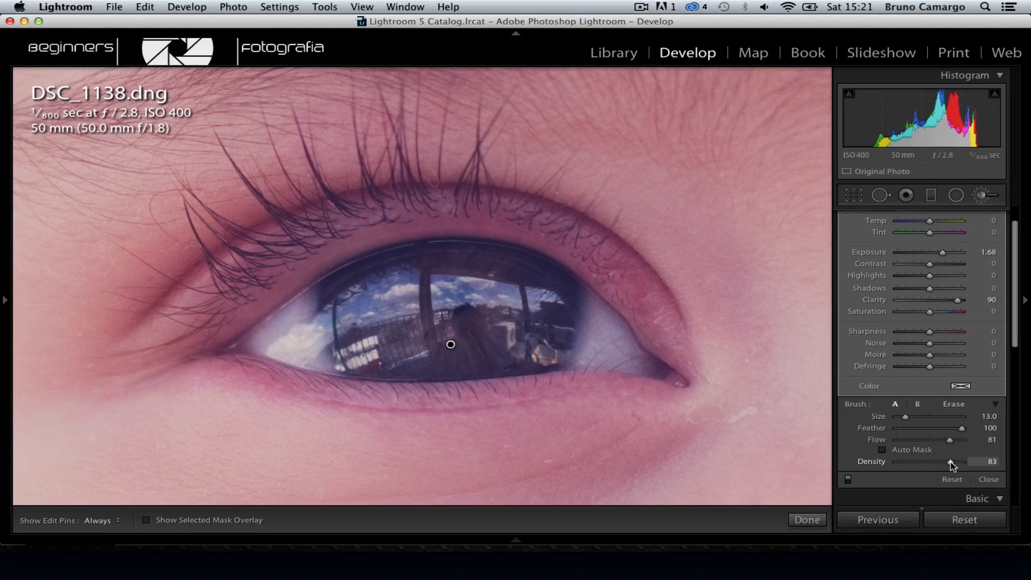
{"action": "key", "text": "h"}
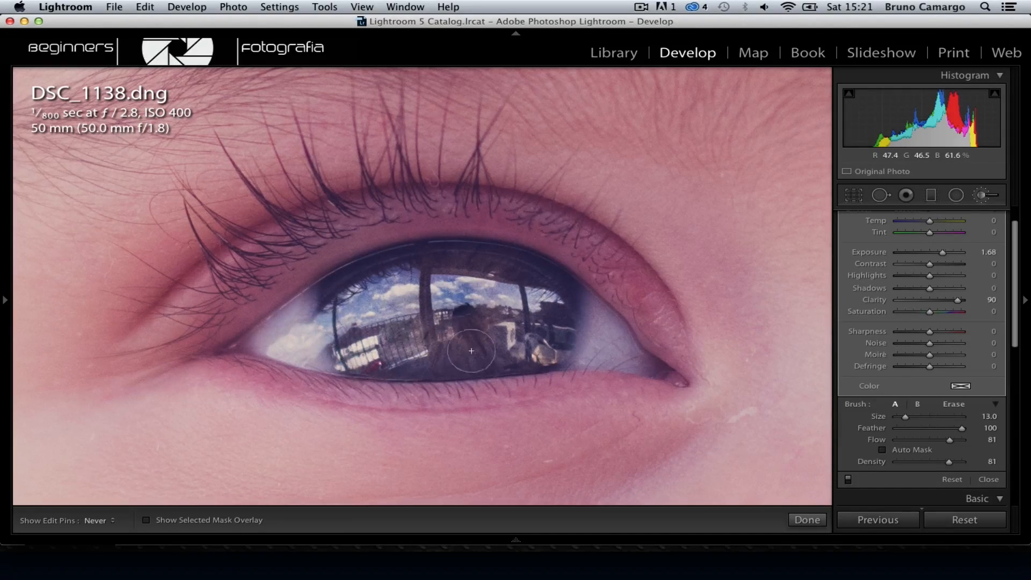
{"action": "key", "text": "h"}
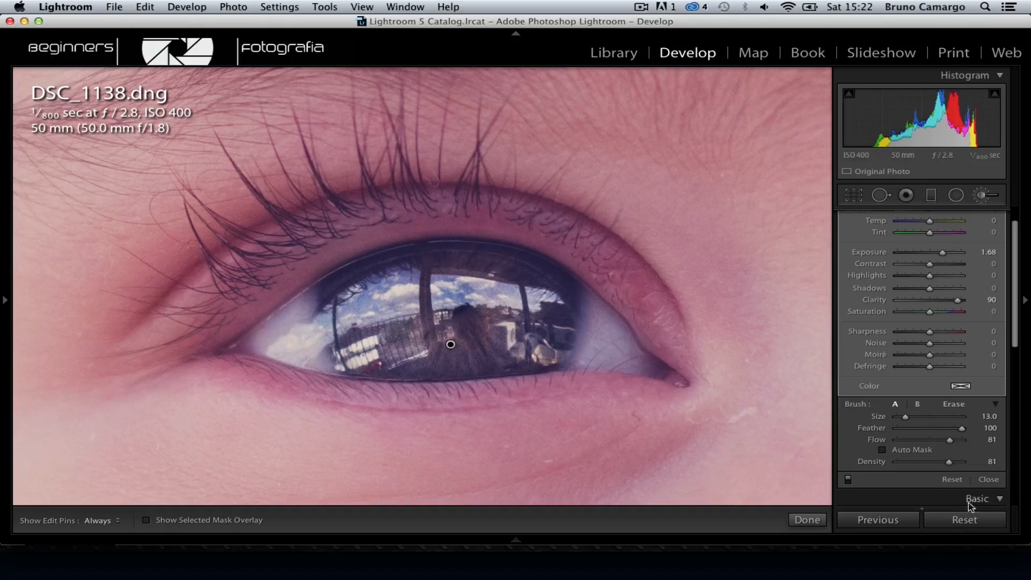
{"action": "left_click", "coordinate": [848, 480]}
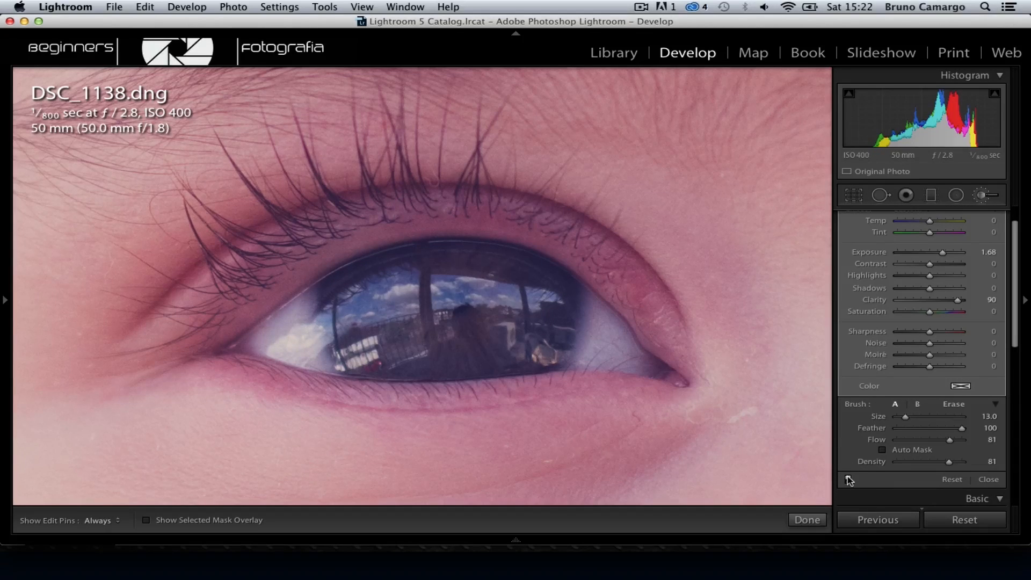
{"action": "left_click", "coordinate": [849, 479]}
{"action": "left_click", "coordinate": [848, 480]}
{"action": "left_click", "coordinate": [849, 480]}
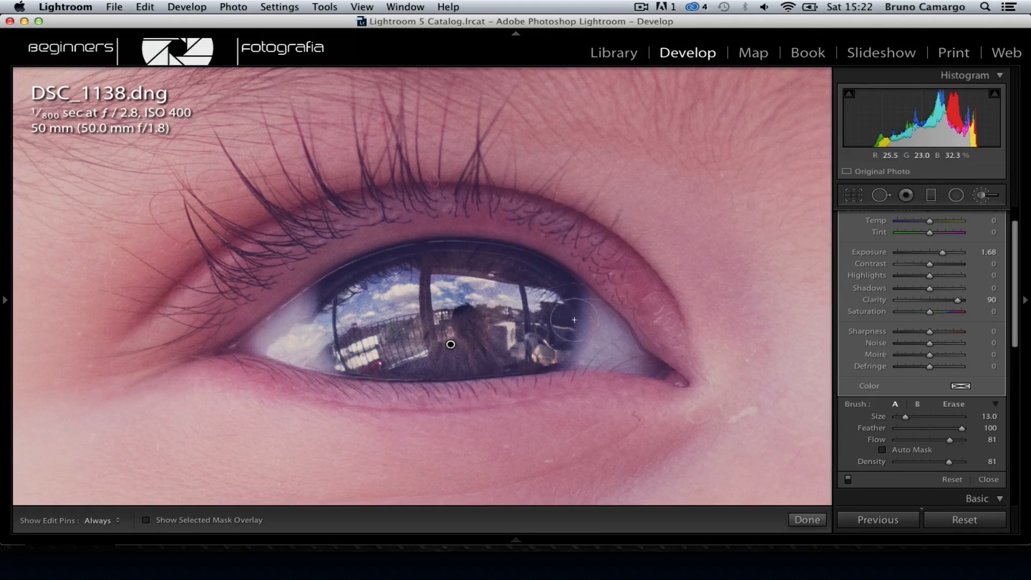
Lower the iris mask's exposure to 1.06 while judging the effect on the whole portrait
{"action": "left_click", "coordinate": [709, 288]}
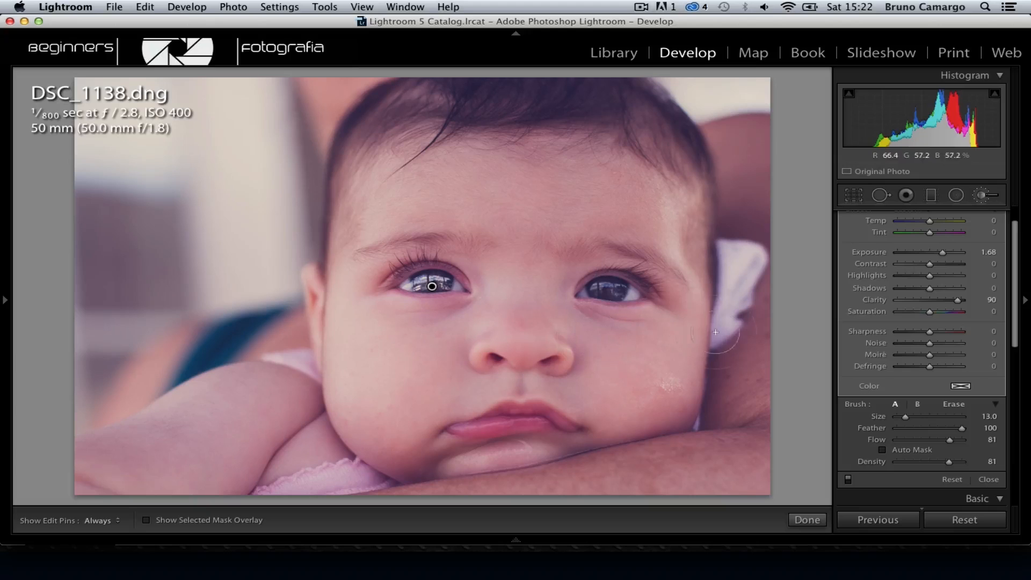
{"action": "scroll", "coordinate": [905, 317], "scroll_direction": "up", "scroll_amount": 1}
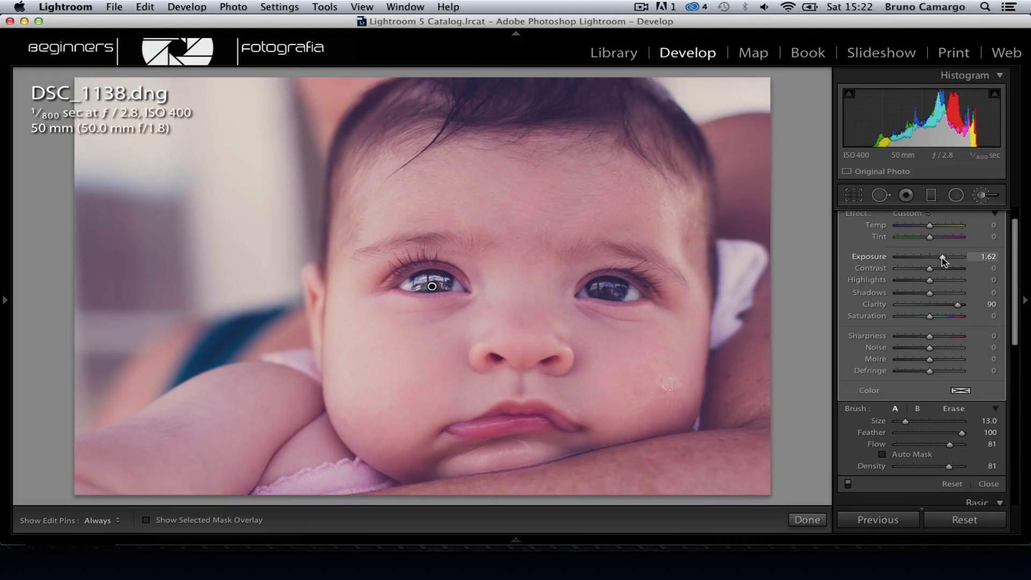
{"action": "left_click_drag", "start_coordinate": [943, 261], "coordinate": [932, 262]}
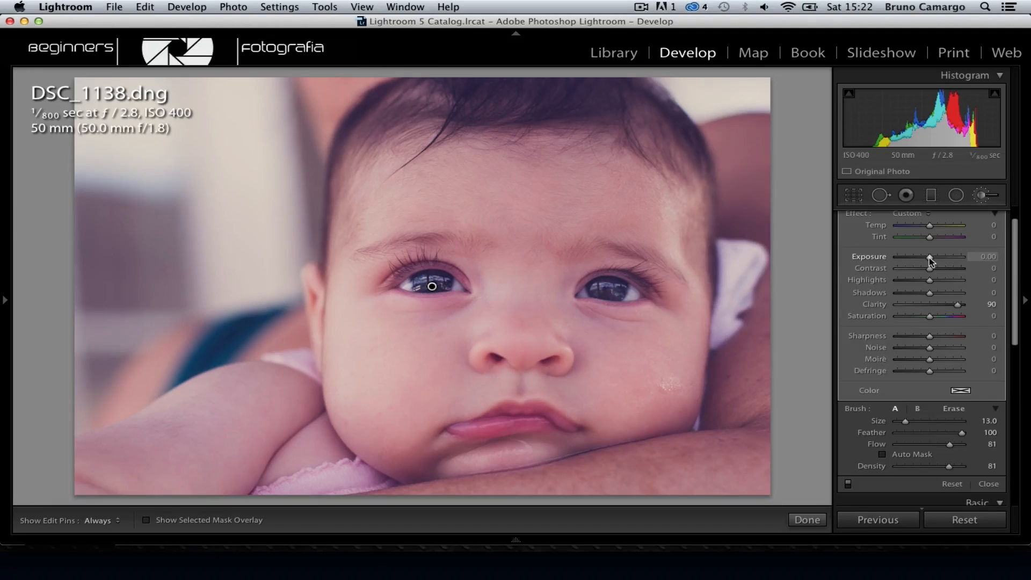
{"action": "left_click_drag", "start_coordinate": [931, 261], "coordinate": [935, 261]}
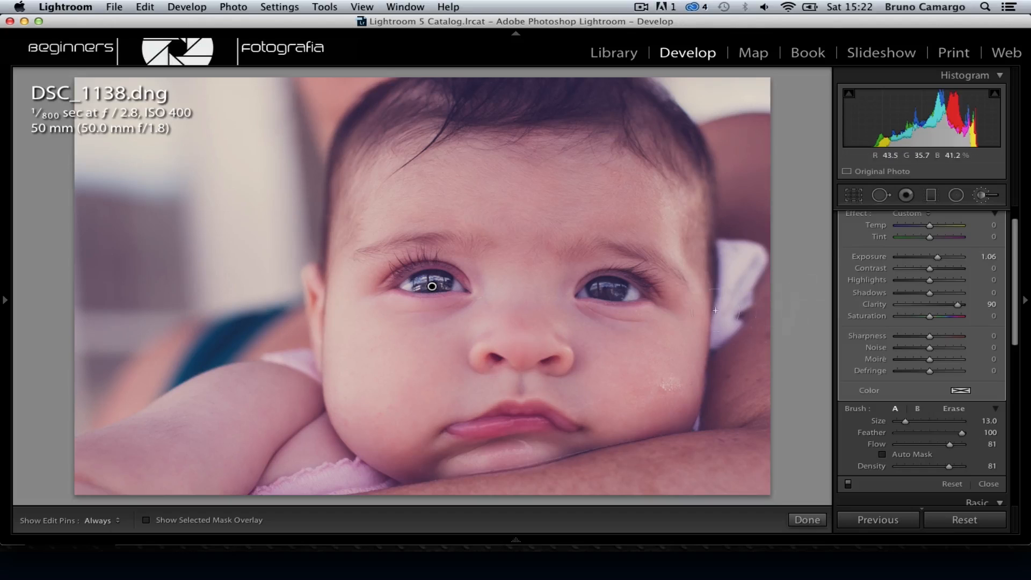
Paint the same adjustment over the other eye's iris with a size 9 brush and return to the whole portrait
{"action": "scroll", "coordinate": [605, 288], "scroll_direction": "down", "scroll_amount": 4}
{"action": "key", "text": "space"}
{"action": "left_click", "coordinate": [605, 288]}
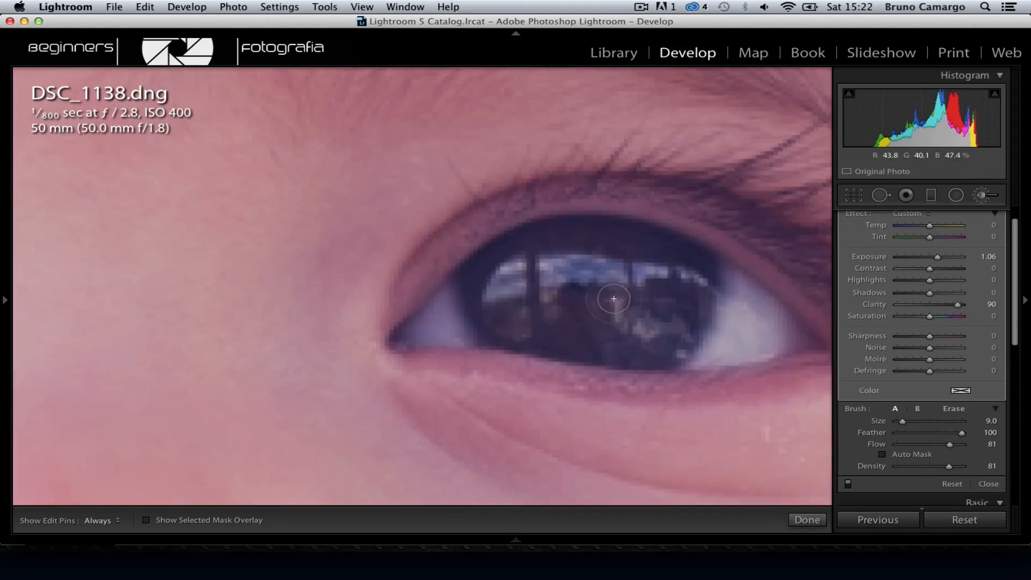
{"action": "key", "text": "h"}
{"action": "mouse_move", "coordinate": [490, 285]}
{"action": "left_mouse_down"}
{"action": "mouse_move", "coordinate": [522, 323]}
{"action": "mouse_move", "coordinate": [648, 328]}
{"action": "mouse_move", "coordinate": [678, 290]}
{"action": "mouse_move", "coordinate": [650, 258]}
{"action": "mouse_move", "coordinate": [577, 256]}
{"action": "mouse_move", "coordinate": [498, 273]}
{"action": "mouse_move", "coordinate": [566, 253]}
{"action": "mouse_move", "coordinate": [647, 267]}
{"action": "mouse_move", "coordinate": [677, 291]}
{"action": "mouse_move", "coordinate": [655, 331]}
{"action": "mouse_move", "coordinate": [577, 335]}
{"action": "mouse_move", "coordinate": [498, 311]}
{"action": "mouse_move", "coordinate": [484, 287]}
{"action": "mouse_move", "coordinate": [605, 336]}
{"action": "mouse_move", "coordinate": [672, 325]}
{"action": "mouse_move", "coordinate": [682, 290]}
{"action": "mouse_move", "coordinate": [619, 288]}
{"action": "mouse_move", "coordinate": [576, 304]}
{"action": "mouse_move", "coordinate": [527, 304]}
{"action": "mouse_move", "coordinate": [490, 293]}
{"action": "mouse_move", "coordinate": [489, 274]}
{"action": "mouse_move", "coordinate": [519, 264]}
{"action": "mouse_move", "coordinate": [498, 322]}
{"action": "mouse_move", "coordinate": [584, 346]}
{"action": "mouse_move", "coordinate": [659, 344]}
{"action": "mouse_move", "coordinate": [692, 315]}
{"action": "mouse_move", "coordinate": [694, 287]}
{"action": "mouse_move", "coordinate": [664, 261]}
{"action": "mouse_move", "coordinate": [513, 261]}
{"action": "mouse_move", "coordinate": [490, 301]}
{"action": "mouse_move", "coordinate": [522, 324]}
{"action": "left_mouse_up"}
{"action": "key", "text": "space"}
{"action": "left_click", "coordinate": [393, 345]}
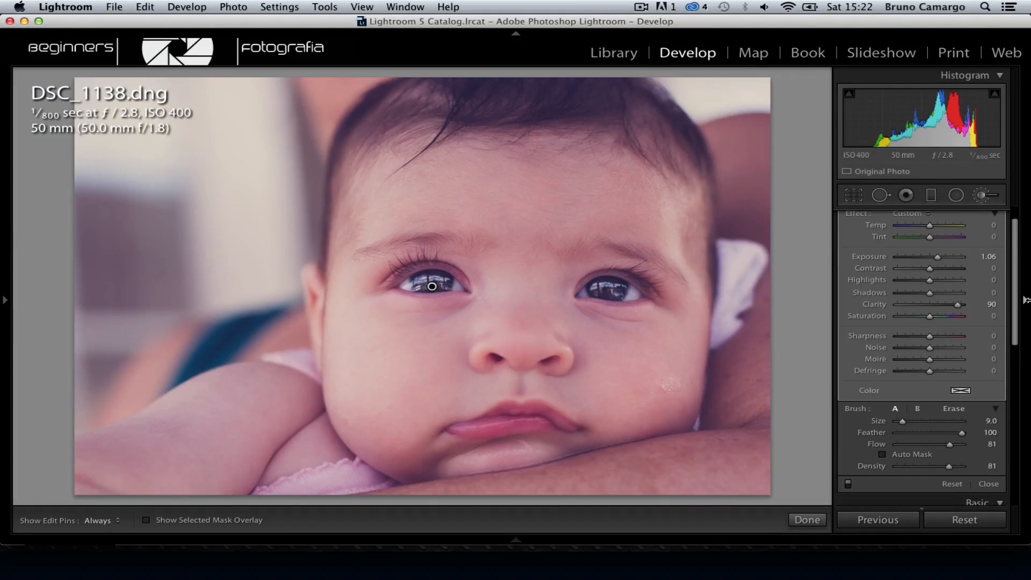
Reopen the eye mask and compare the whole portrait with and without the brightened irises
{"action": "left_click", "coordinate": [986, 196]}
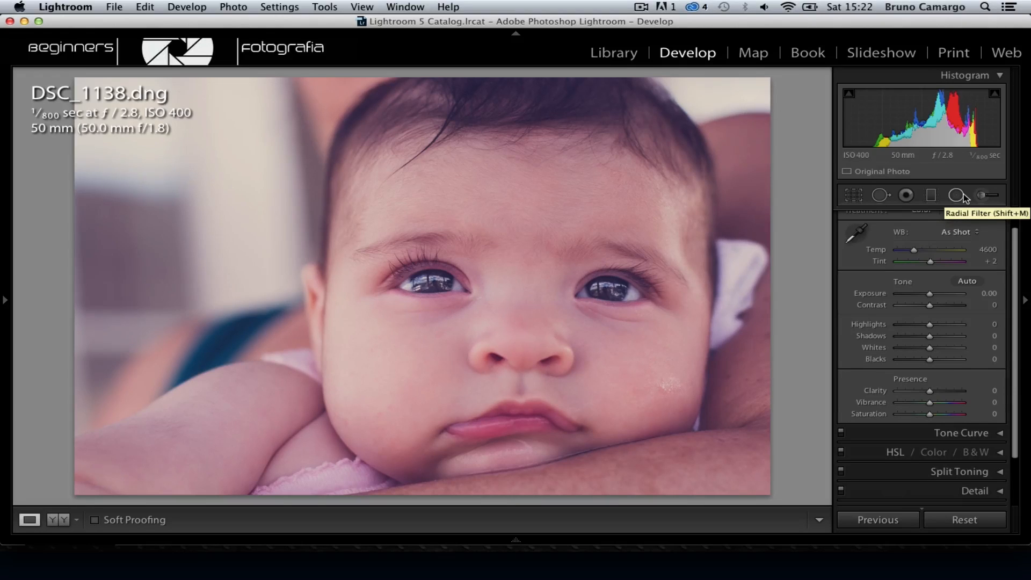
{"action": "left_click", "coordinate": [986, 196]}
{"action": "left_click", "coordinate": [432, 290]}
{"action": "left_click", "coordinate": [433, 289]}
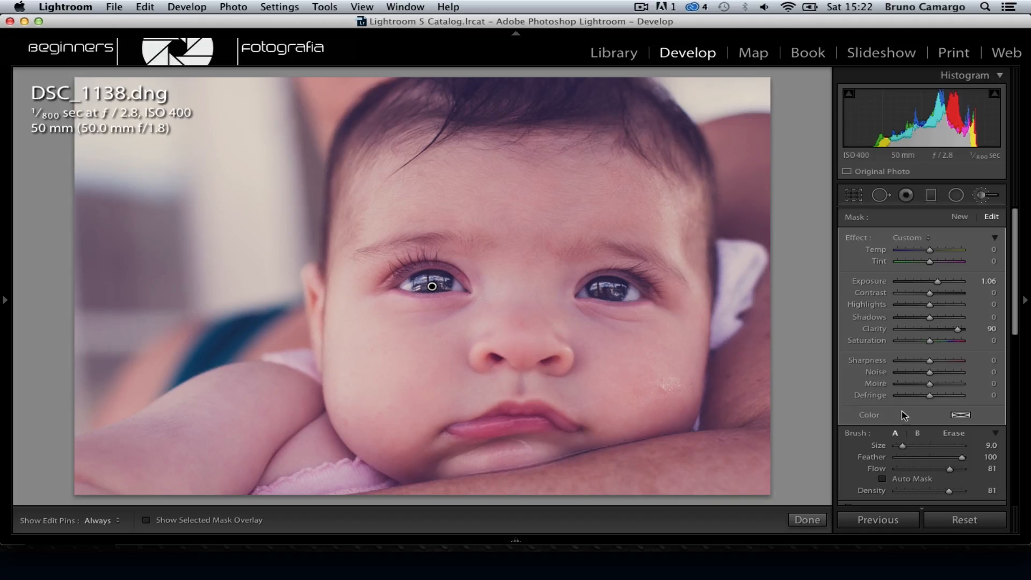
{"action": "scroll", "coordinate": [872, 469], "scroll_direction": "down", "scroll_amount": 2}
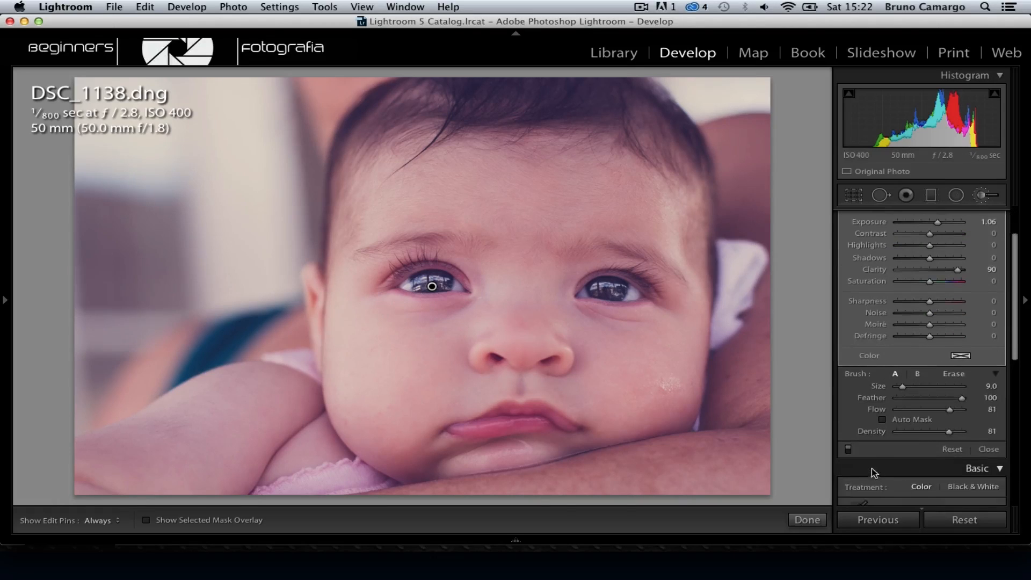
{"action": "left_click", "coordinate": [849, 449]}
{"action": "left_click", "coordinate": [849, 449]}
{"action": "left_click", "coordinate": [848, 449]}
{"action": "left_click", "coordinate": [848, 449]}
{"action": "scroll", "coordinate": [955, 272], "scroll_direction": "up", "scroll_amount": 3}
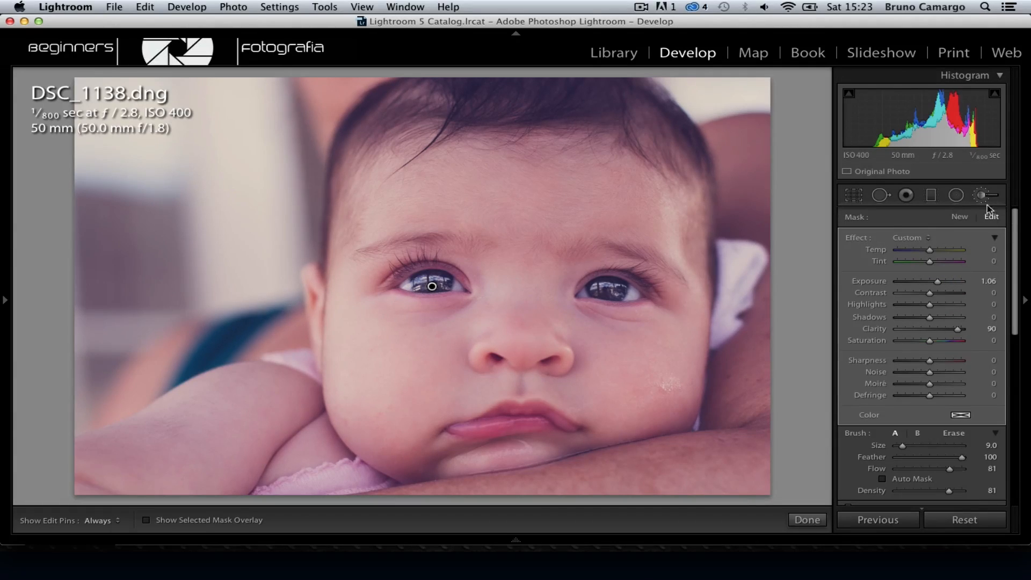
Start a new brush mask with exposure reset to 0 and clarity set to 100
{"action": "left_click", "coordinate": [961, 217]}
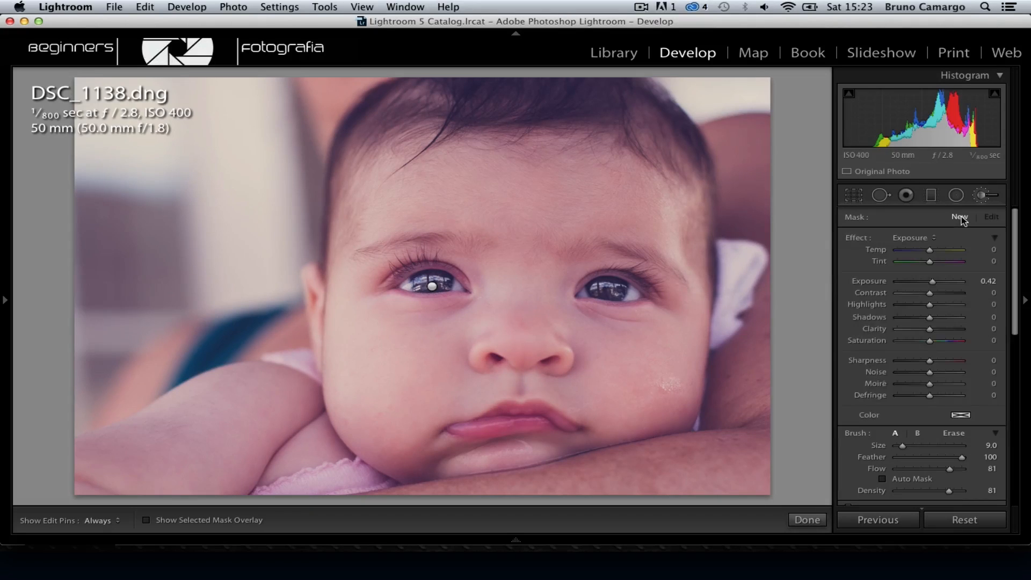
{"action": "double_click", "coordinate": [933, 282]}
{"action": "left_click_drag", "start_coordinate": [932, 330], "coordinate": [965, 330]}
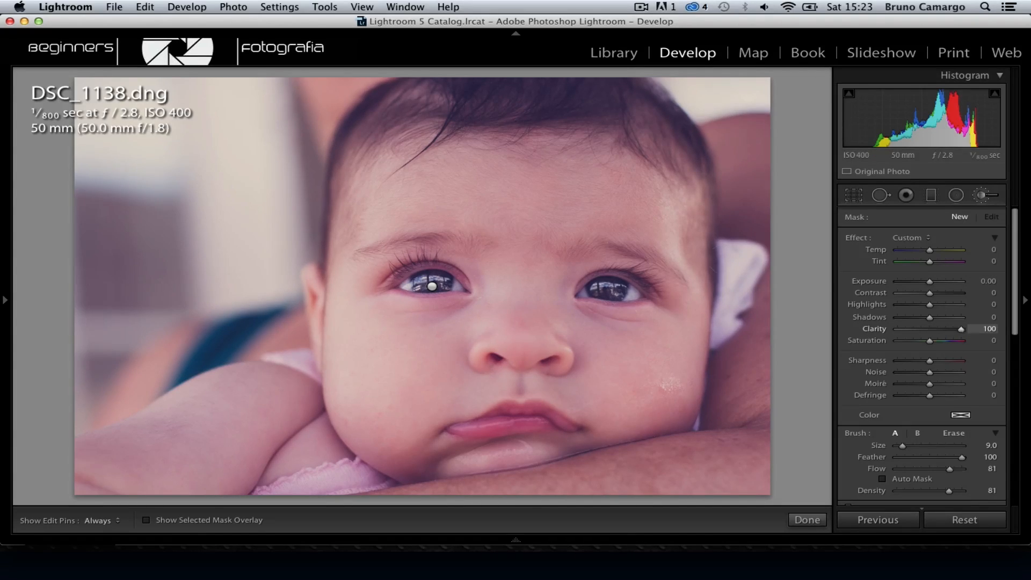
Paint the clarity adjustment over the eyebrows and eyelashes with a size 6 brush, toggling the edit pins to check the result
{"action": "scroll", "coordinate": [681, 269], "scroll_direction": "down", "scroll_amount": 3}
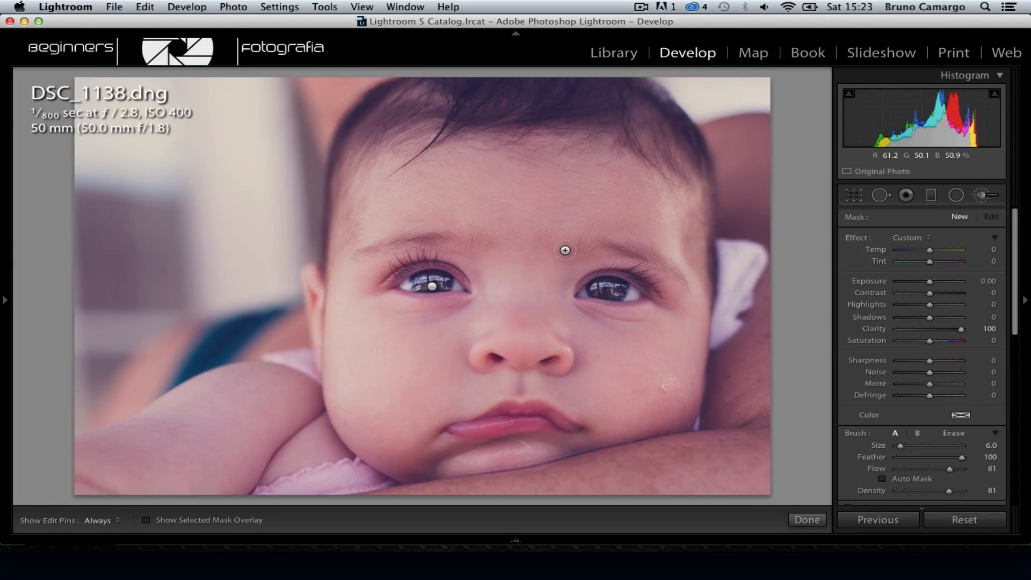
{"action": "key", "text": "h"}
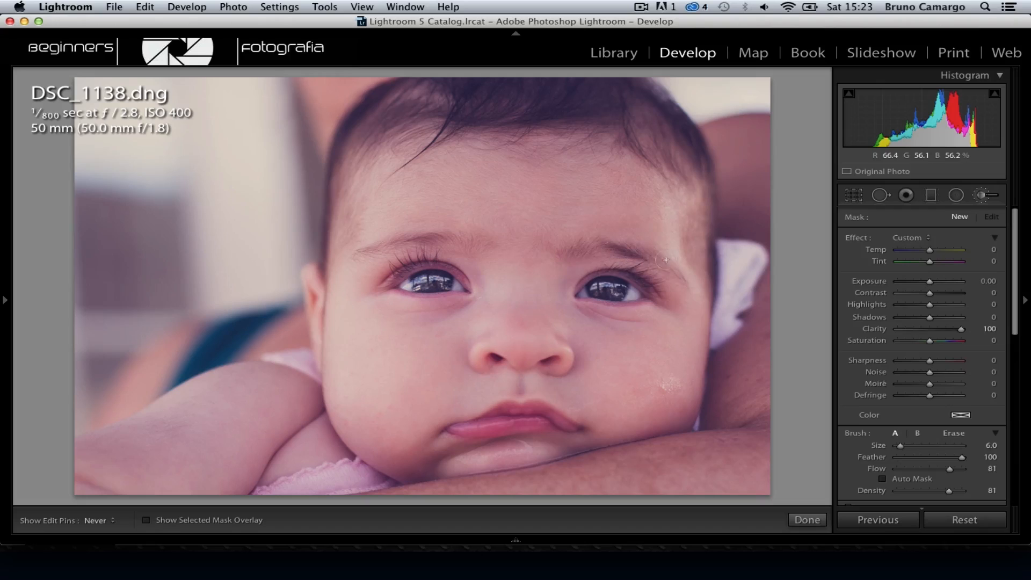
{"action": "mouse_move", "coordinate": [680, 283]}
{"action": "left_mouse_down"}
{"action": "mouse_move", "coordinate": [656, 283]}
{"action": "mouse_move", "coordinate": [633, 264]}
{"action": "left_mouse_up"}
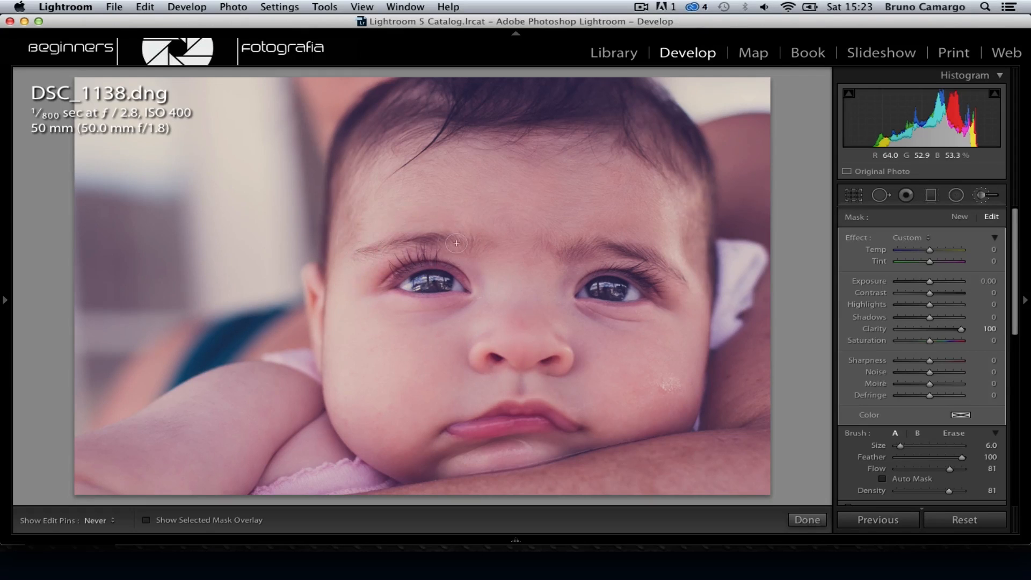
{"action": "key", "text": "h"}
{"action": "key", "text": "h"}
{"action": "key", "text": "h"}
{"action": "key", "text": "h"}
{"action": "key", "text": "h"}
{"action": "key", "text": "h"}
{"action": "key", "text": "h"}
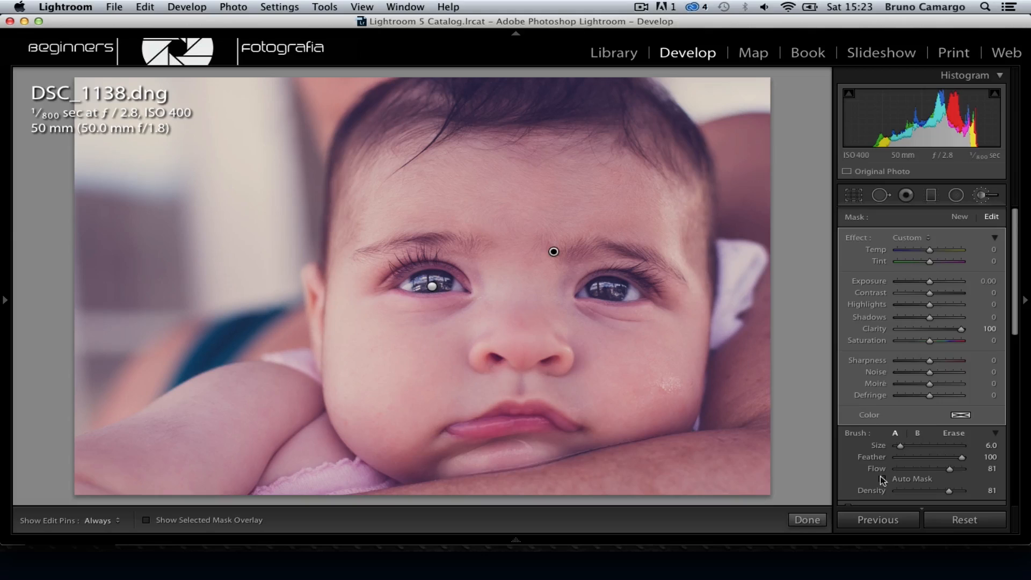
Compare the portrait with and without all the brush adjustments
{"action": "scroll", "coordinate": [884, 477], "scroll_direction": "down", "scroll_amount": 2}
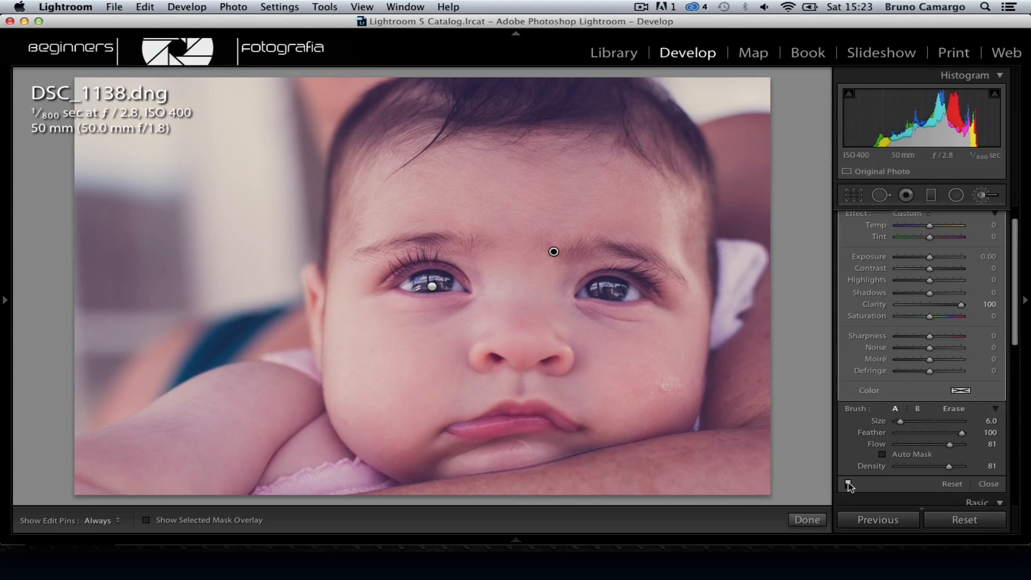
{"action": "left_click", "coordinate": [849, 485]}
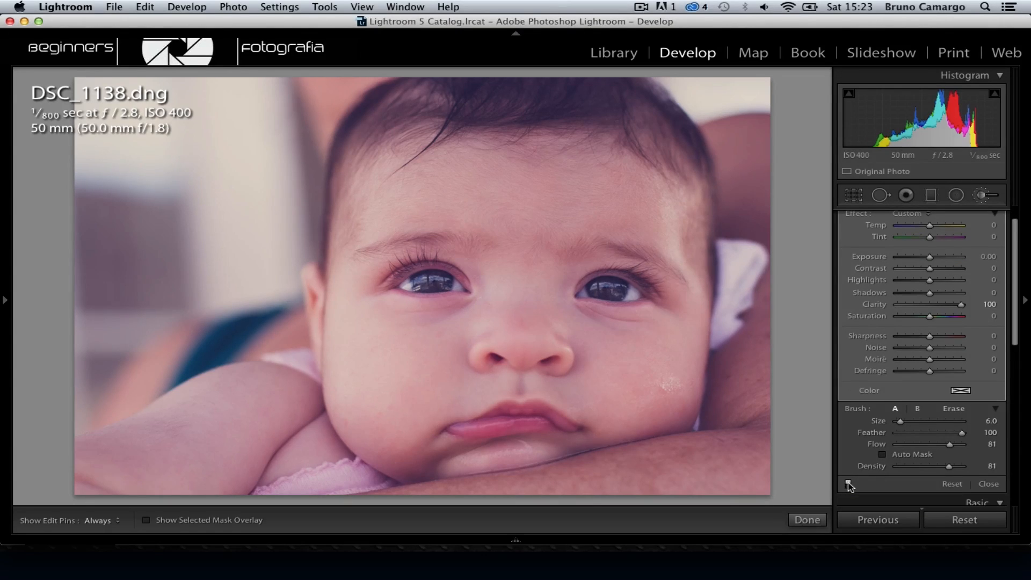
{"action": "left_click", "coordinate": [849, 485]}
{"action": "left_click", "coordinate": [849, 485]}
{"action": "left_click", "coordinate": [849, 485]}
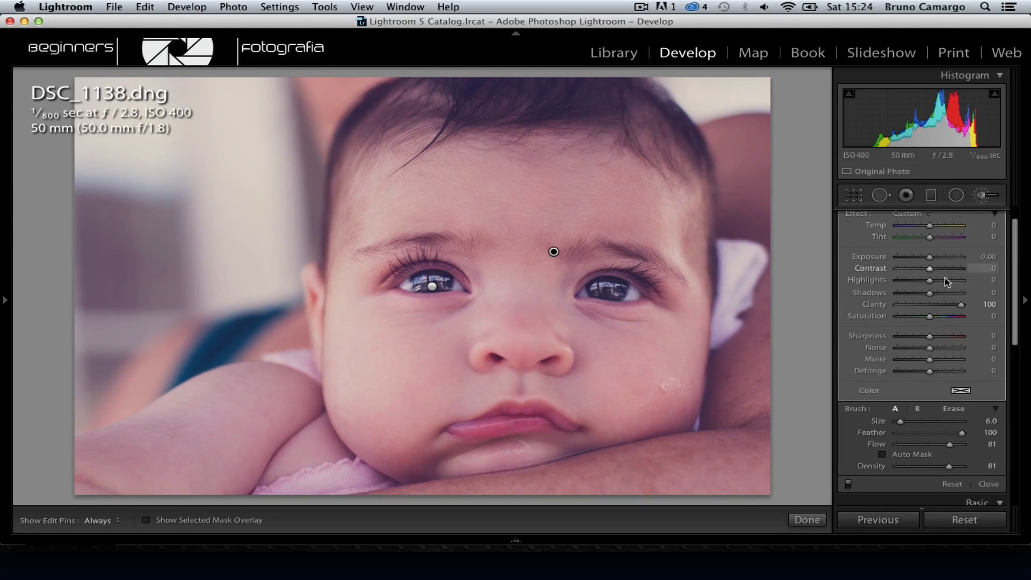
{"action": "scroll", "coordinate": [945, 278], "scroll_direction": "up", "scroll_amount": 1}
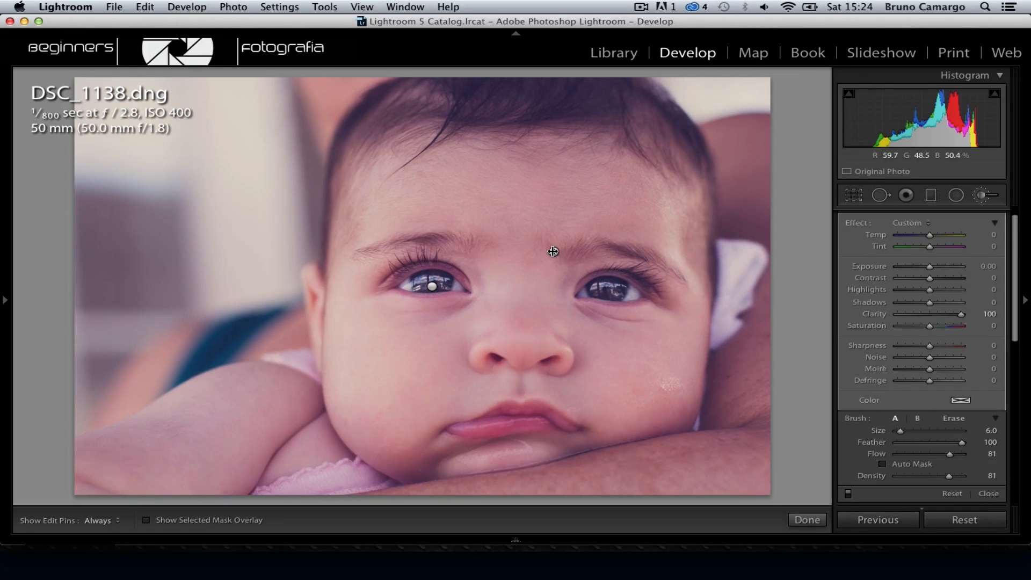
Check the clarity mask's coverage, hide and reshow the edit pins, and toggle the brush adjustments off and on again
{"action": "mouse_move", "coordinate": [554, 251]}
{"action": "key", "text": "h"}
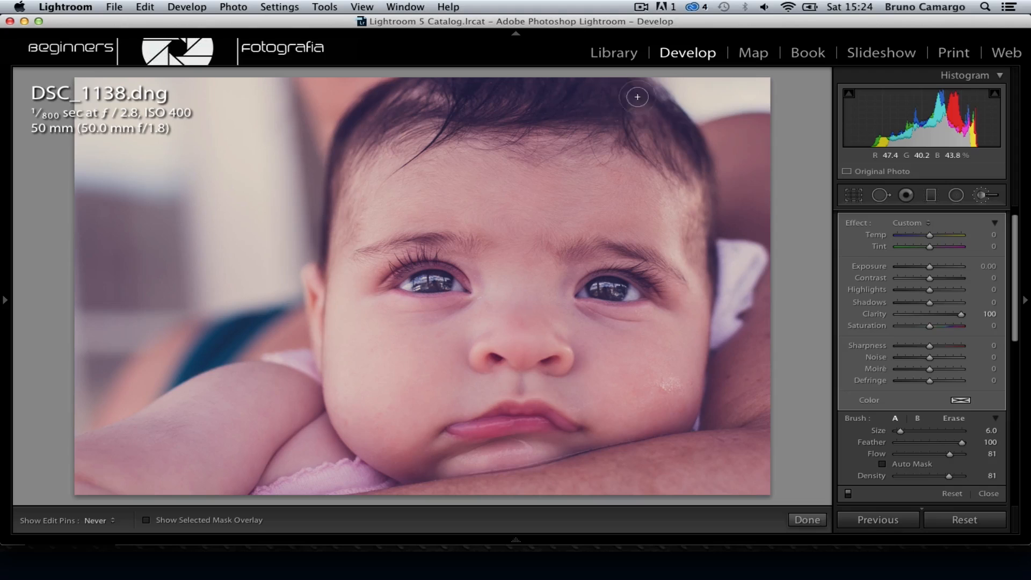
{"action": "key", "text": "h"}
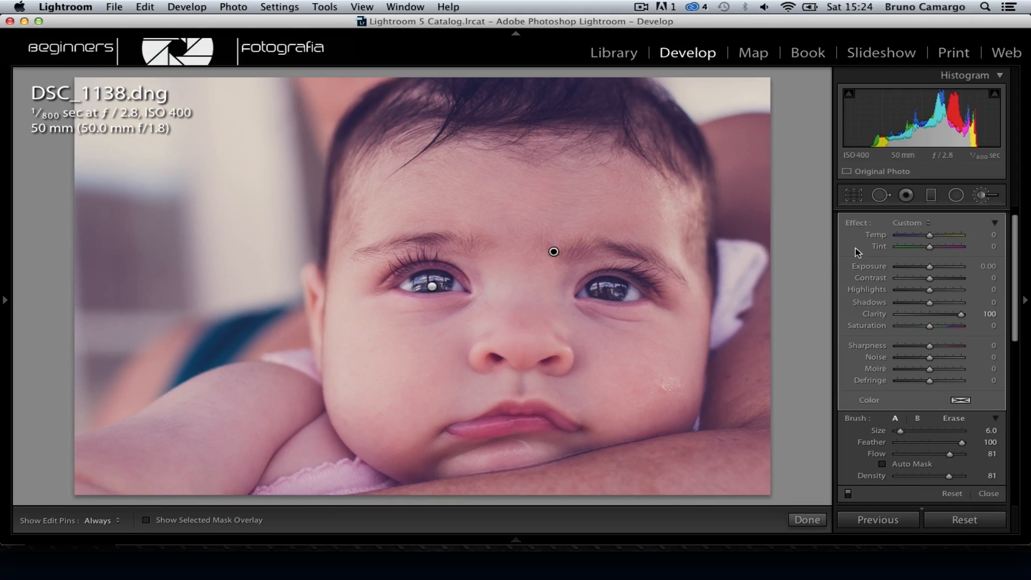
{"action": "left_click", "coordinate": [848, 494]}
{"action": "left_click", "coordinate": [849, 494]}
{"action": "left_click", "coordinate": [848, 494]}
{"action": "left_click", "coordinate": [848, 494]}
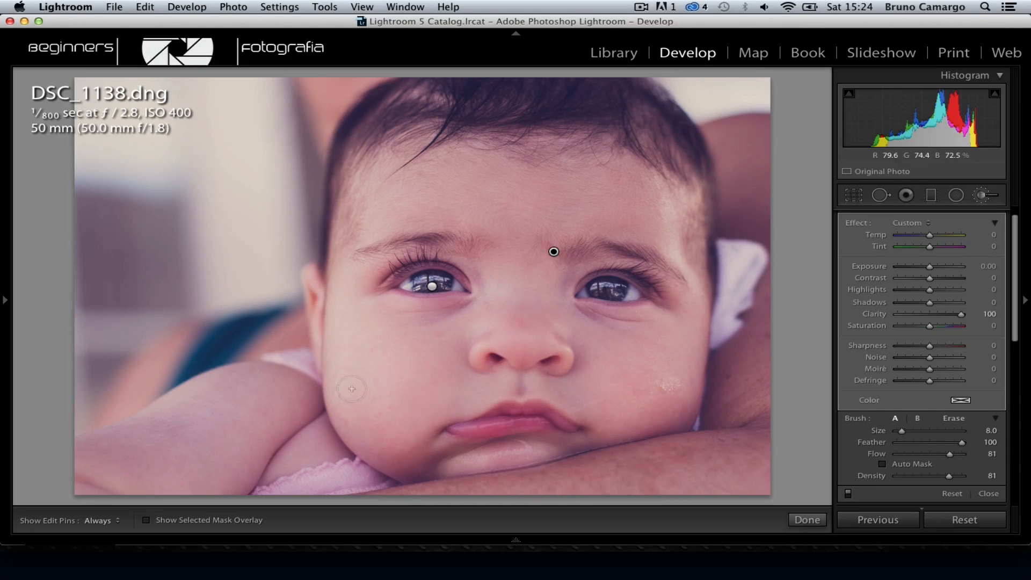
Start a new brush mask using the Soften Skin effect preset
{"action": "scroll", "coordinate": [948, 320], "scroll_direction": "up", "scroll_amount": 1}
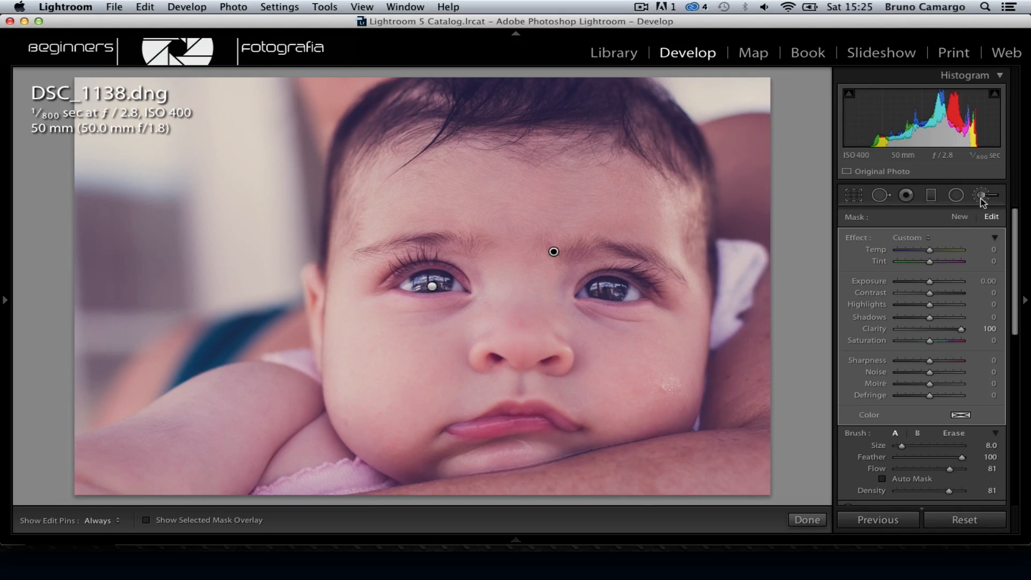
{"action": "left_click", "coordinate": [960, 217]}
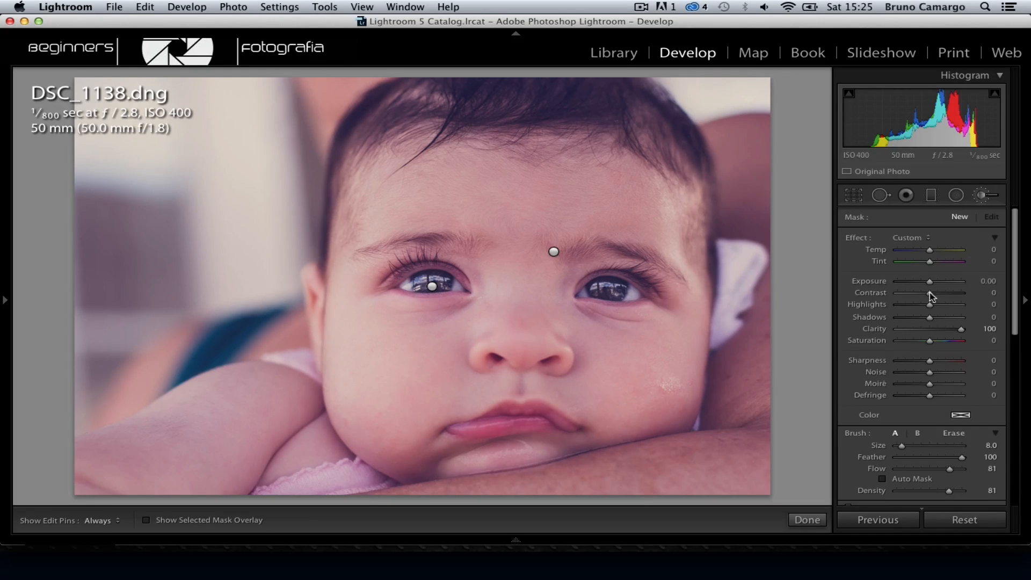
{"action": "left_click", "coordinate": [916, 239]}
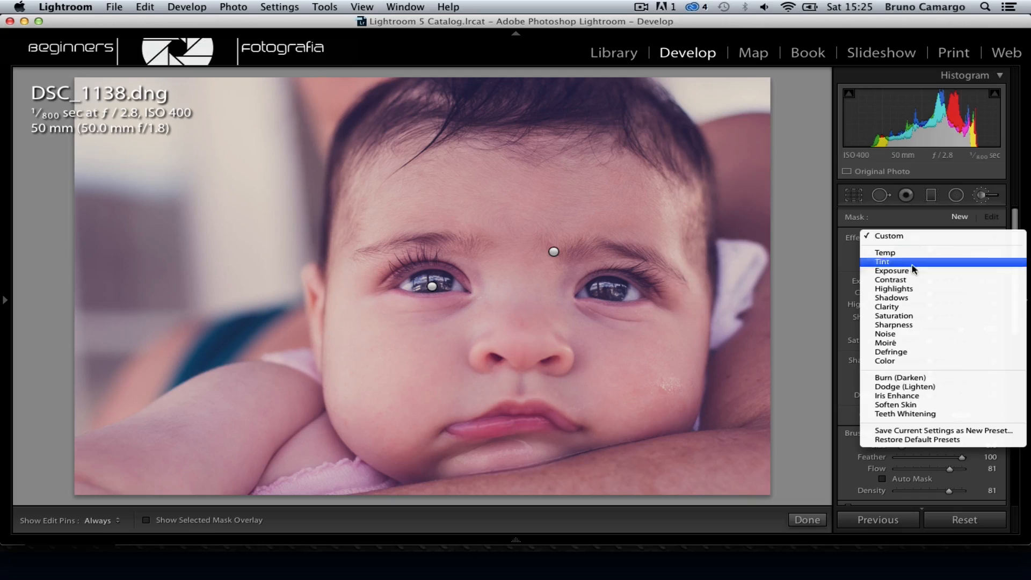
{"action": "left_click", "coordinate": [910, 405]}
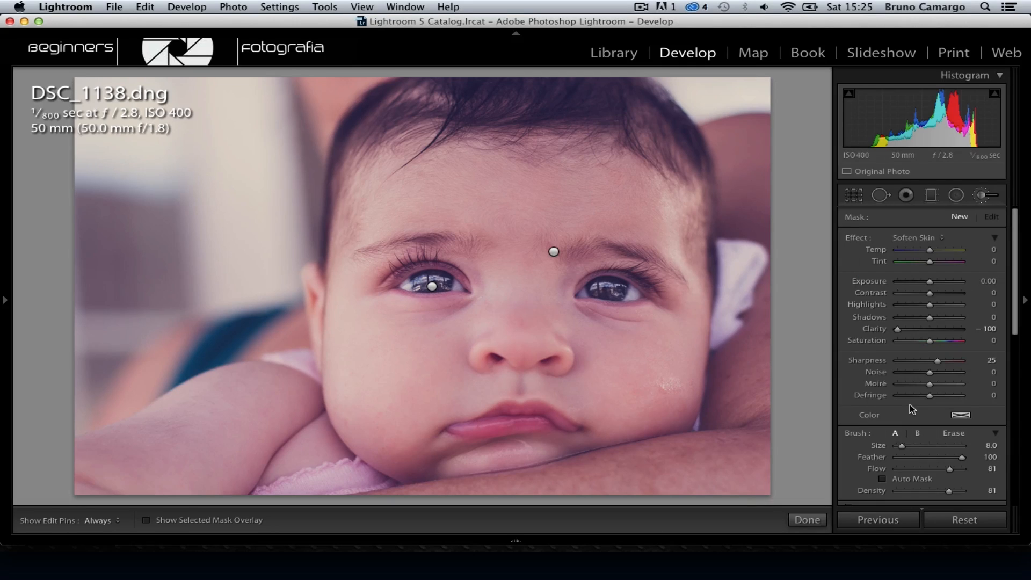
{"action": "left_click", "coordinate": [920, 237]}
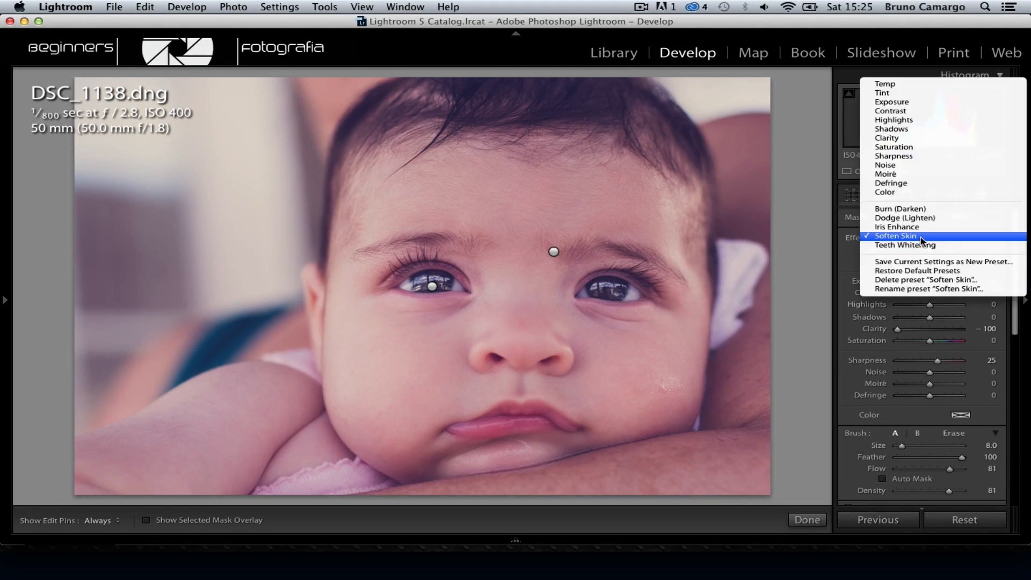
{"action": "left_click", "coordinate": [507, 201]}
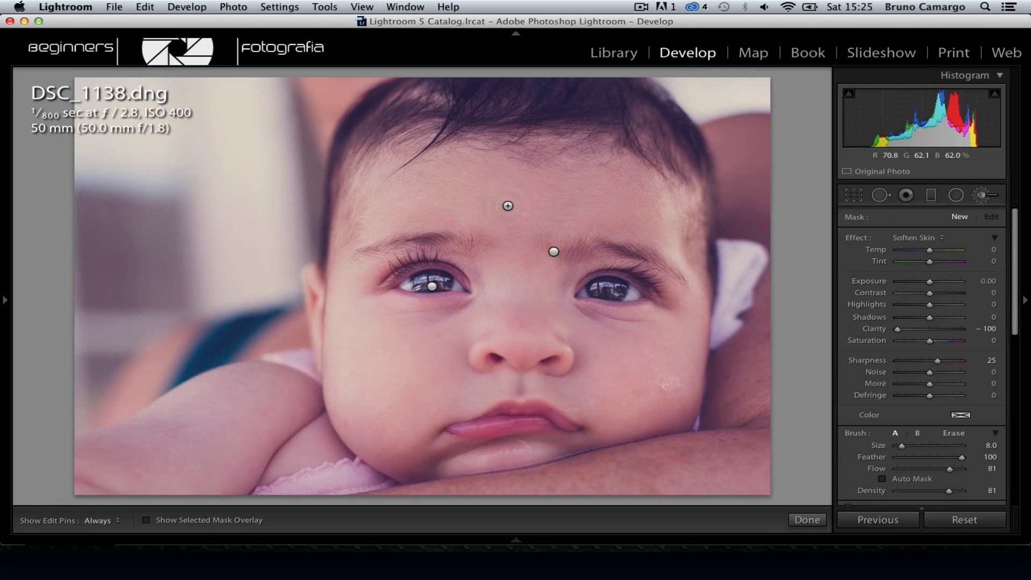
Paint the Soften Skin adjustment over the forehead and face, starting with a size 8 brush and reducing it to size 4
{"action": "key", "text": "h"}
{"action": "key", "text": "h"}
{"action": "left_click", "coordinate": [506, 201]}
{"action": "key", "text": "h"}
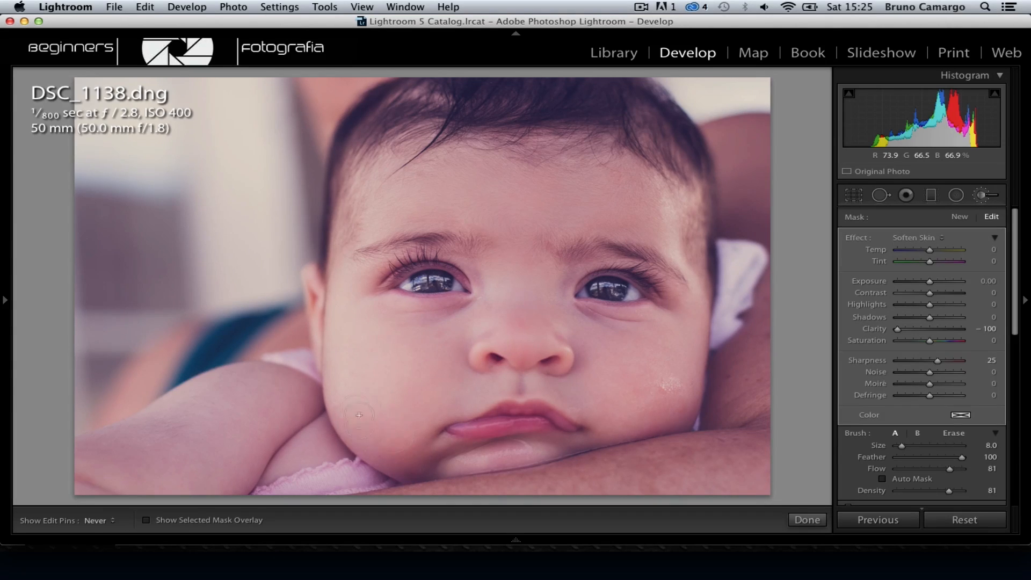
{"action": "key", "text": "h"}
{"action": "key", "text": "h"}
{"action": "key", "text": "h"}
{"action": "key", "text": "h"}
{"action": "key", "text": "h"}
{"action": "scroll", "coordinate": [560, 391], "scroll_direction": "down", "scroll_amount": 4}
{"action": "key", "text": "h"}
{"action": "key", "text": "h"}
{"action": "key", "text": "h"}
{"action": "key", "text": "h"}
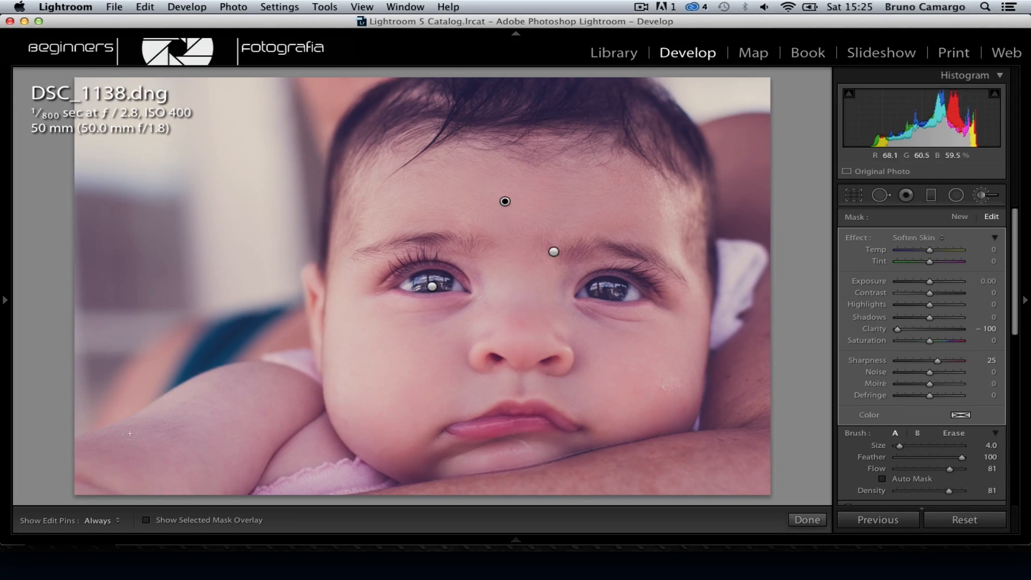
Continue painting the skin softening with a size 5 brush, toggling the edit pins to check the result
{"action": "key", "text": "bracketright"}
{"action": "key", "text": "h"}
{"action": "key", "text": "h"}
{"action": "key", "text": "h"}
{"action": "key", "text": "h"}
{"action": "key", "text": "h"}
{"action": "key", "text": "h"}
{"action": "key", "text": "h"}
{"action": "key", "text": "h"}
{"action": "key", "text": "h"}
{"action": "key", "text": "h"}
Inspect the softening mask's coverage and compare the edited portrait with the original side by side
{"action": "mouse_move", "coordinate": [505, 201]}
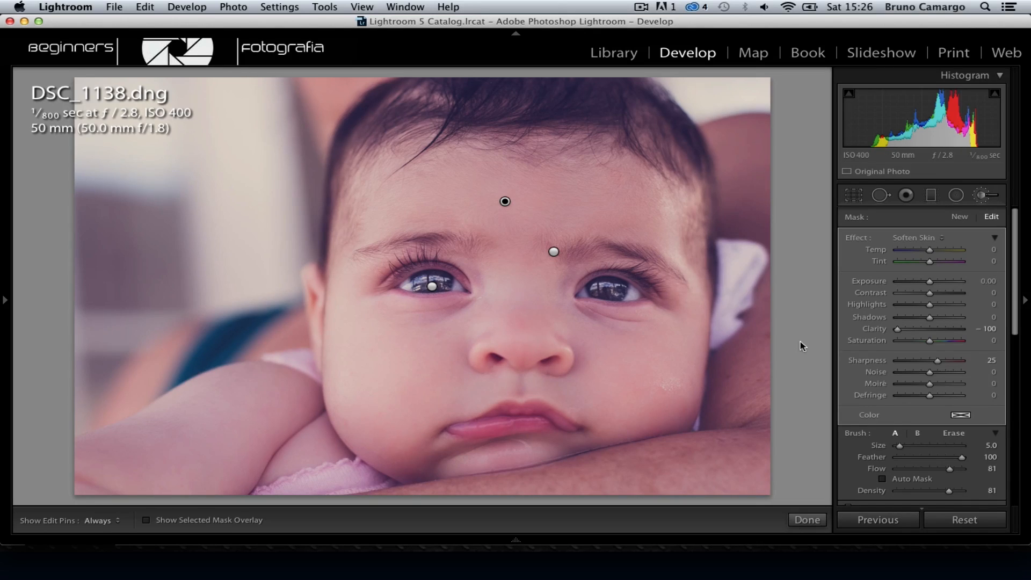
{"action": "key", "text": "y"}
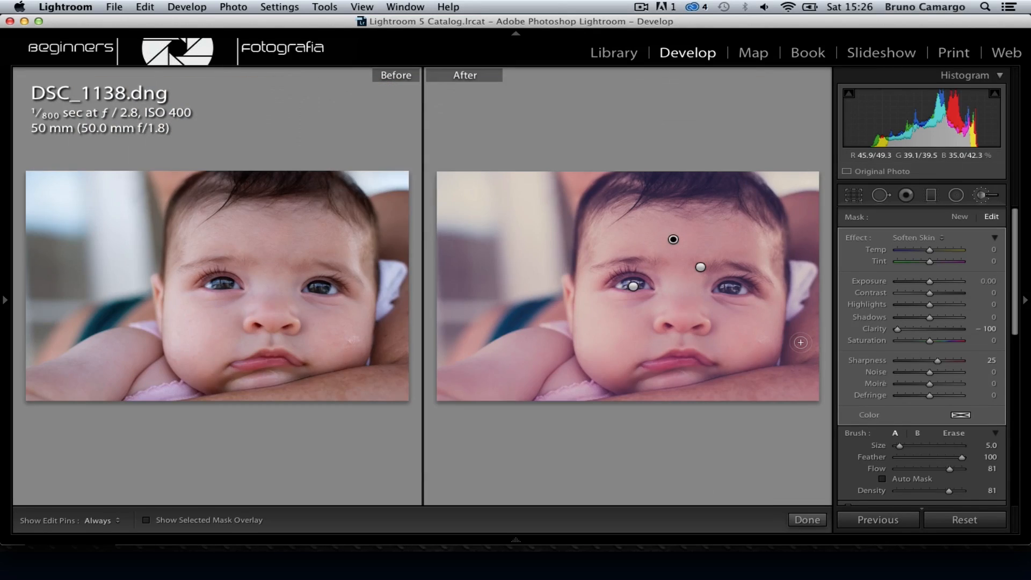
{"action": "key", "text": "y"}
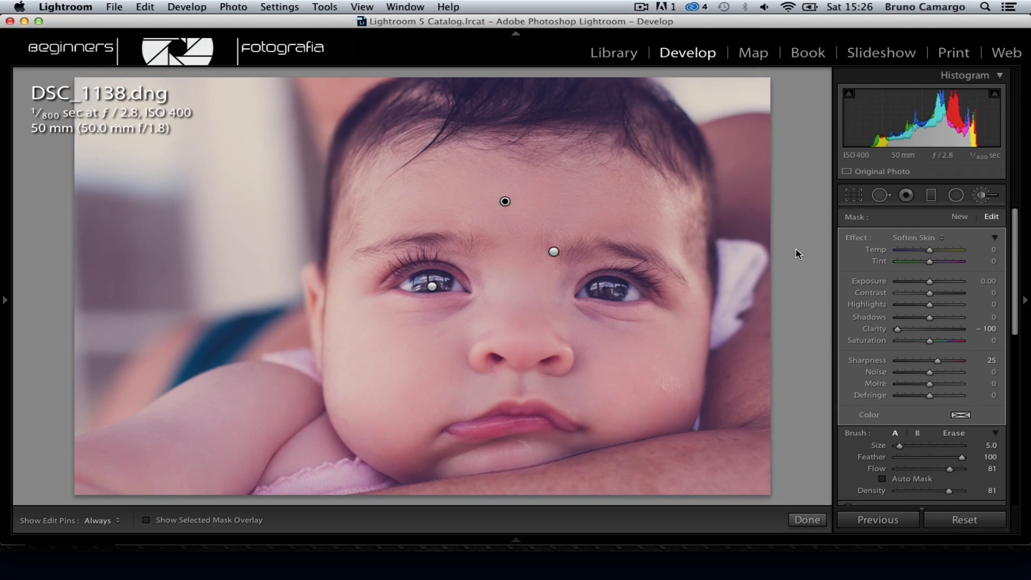
Add a diagonal graduated filter from the blurred background toward the baby's face and reset its effect sliders to zero
{"action": "left_click", "coordinate": [932, 196]}
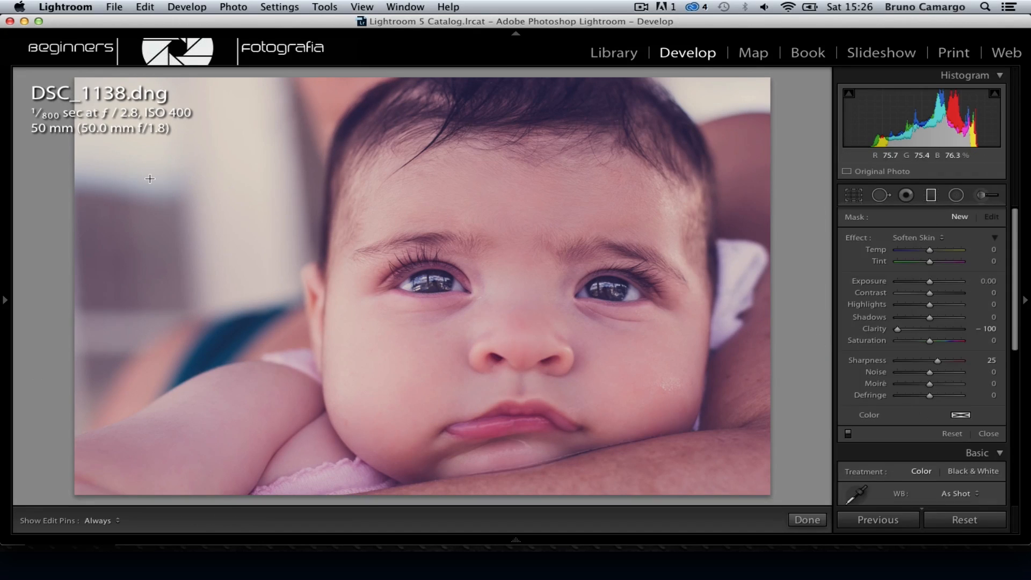
{"action": "left_click_drag", "start_coordinate": [150, 177], "coordinate": [324, 328]}
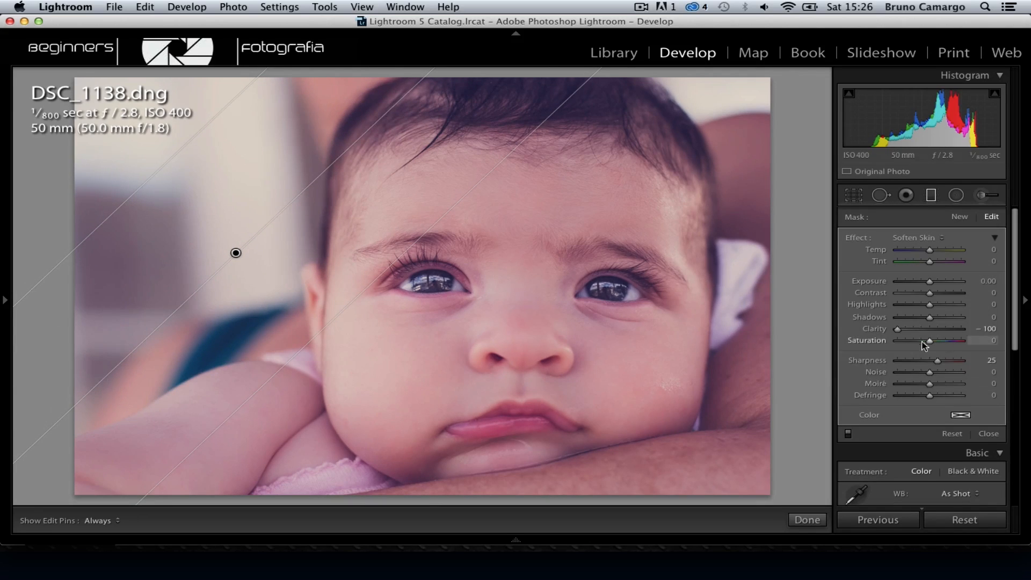
{"action": "double_click", "coordinate": [858, 238]}
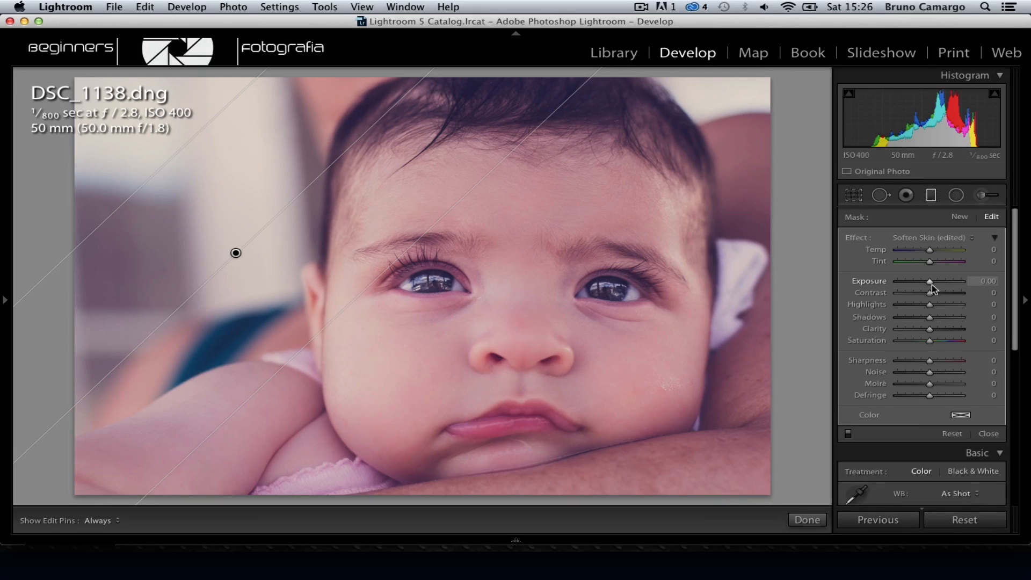
Brighten and warm the graduated filter with exposure 1.57 and temp 62
{"action": "left_click", "coordinate": [932, 282]}
{"action": "left_click_drag", "start_coordinate": [933, 285], "coordinate": [939, 285]}
{"action": "left_click_drag", "start_coordinate": [938, 281], "coordinate": [939, 280]}
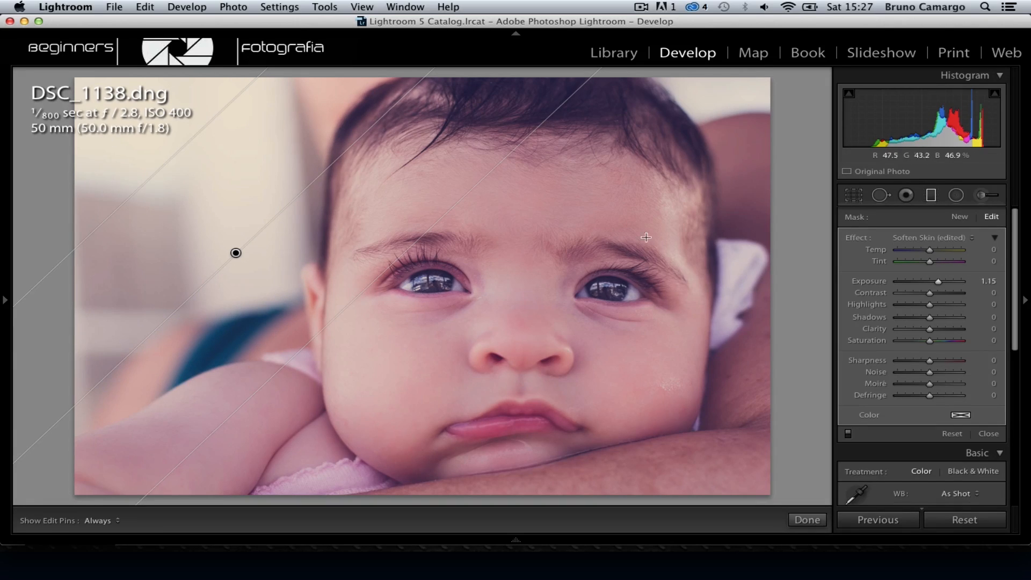
{"action": "left_click_drag", "start_coordinate": [931, 249], "coordinate": [949, 252]}
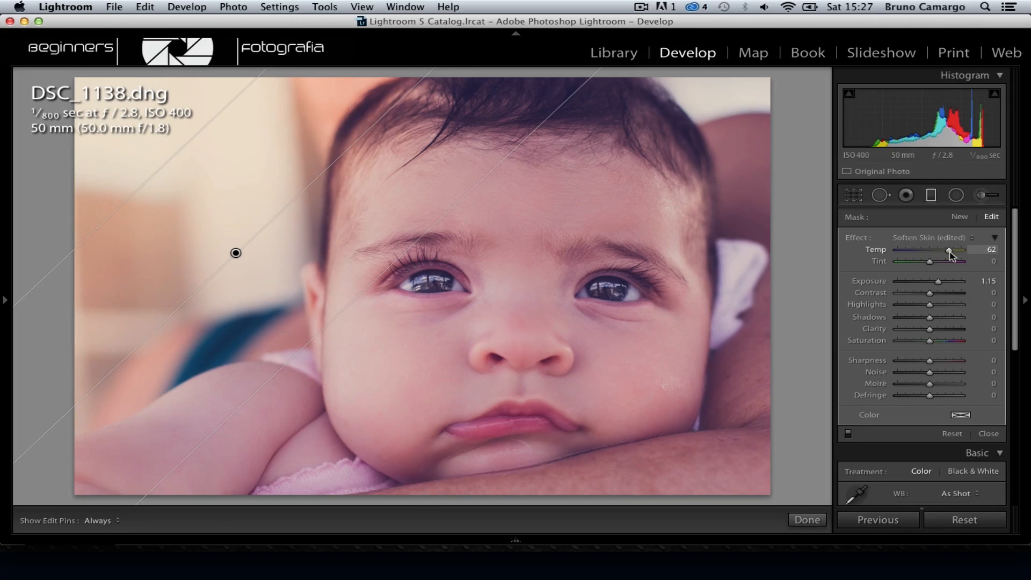
{"action": "left_click_drag", "start_coordinate": [938, 281], "coordinate": [944, 286]}
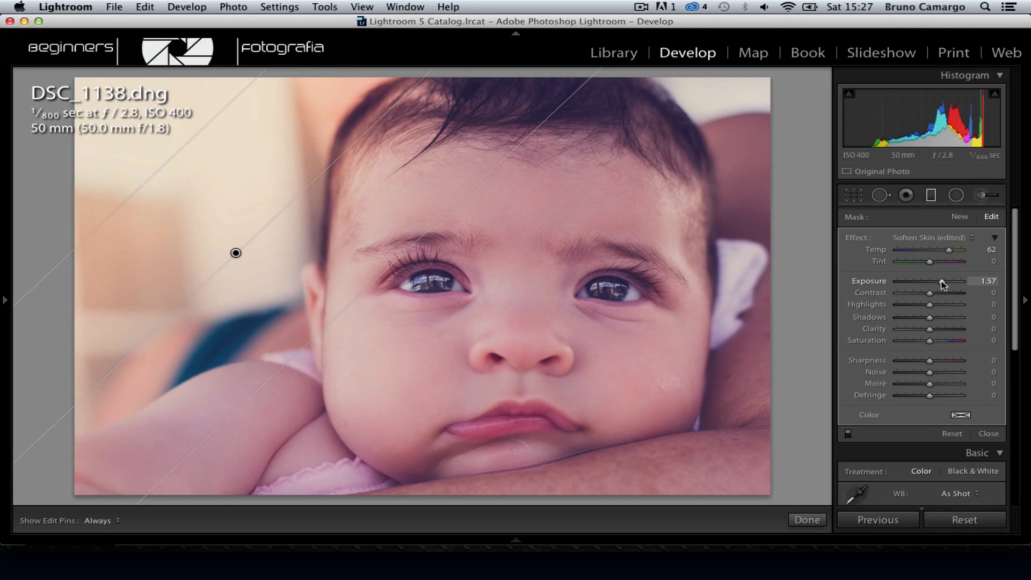
Shift the graduated filter slightly farther toward the face, reduce its temp a little and close the local adjustment tools
{"action": "left_click_drag", "start_coordinate": [438, 224], "coordinate": [444, 230]}
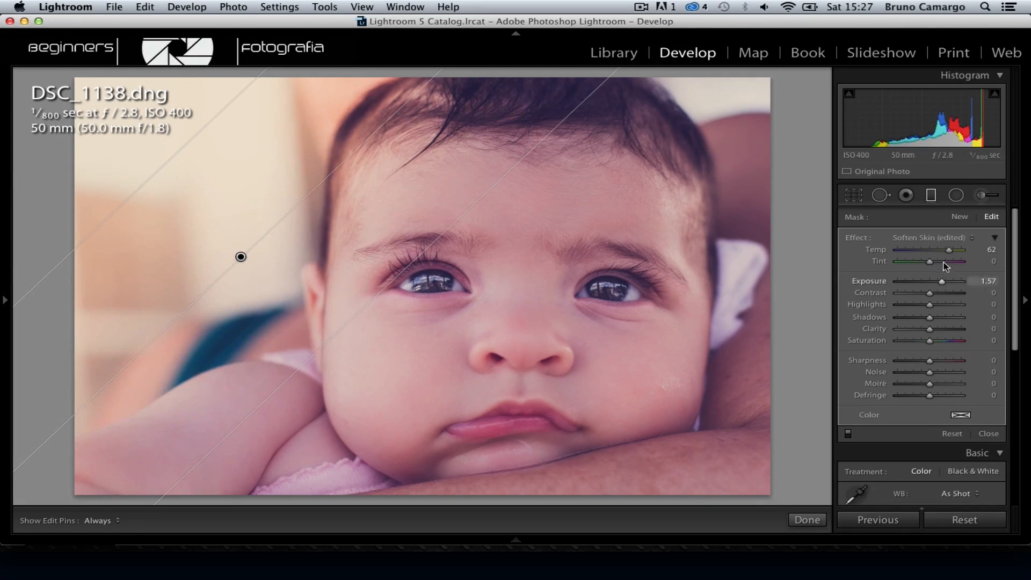
{"action": "left_click_drag", "start_coordinate": [950, 253], "coordinate": [944, 252]}
{"action": "left_click", "coordinate": [984, 197]}
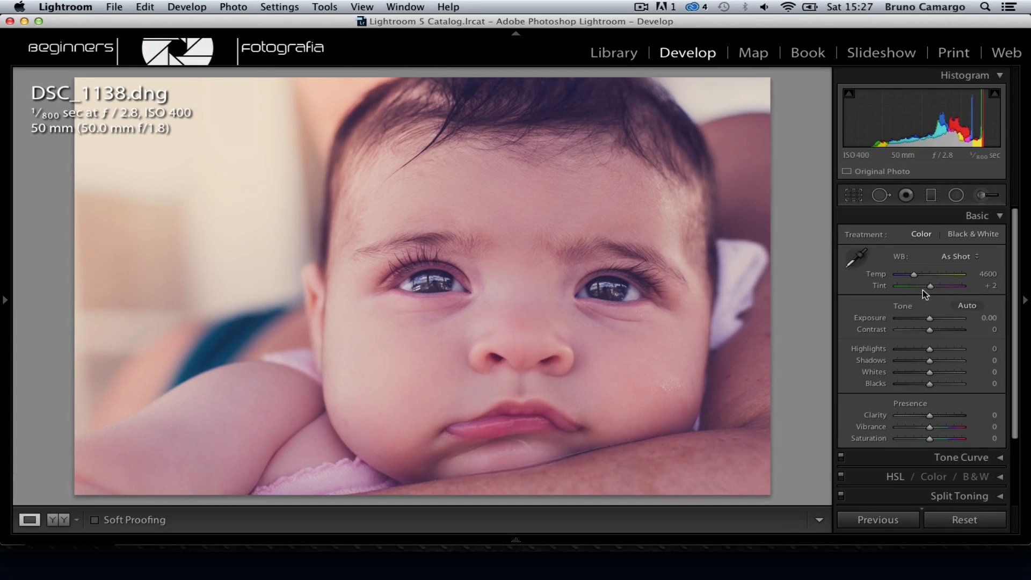
Set the whole photo's white balance temperature to 5277 and dim the interface around the portrait
{"action": "left_click_drag", "start_coordinate": [915, 273], "coordinate": [919, 275]}
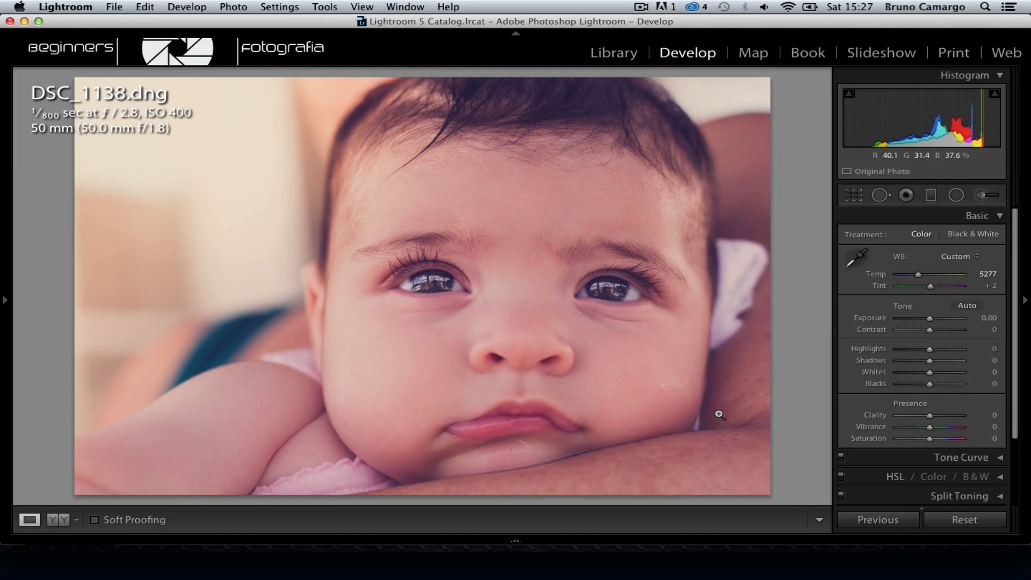
{"action": "key", "text": "l"}
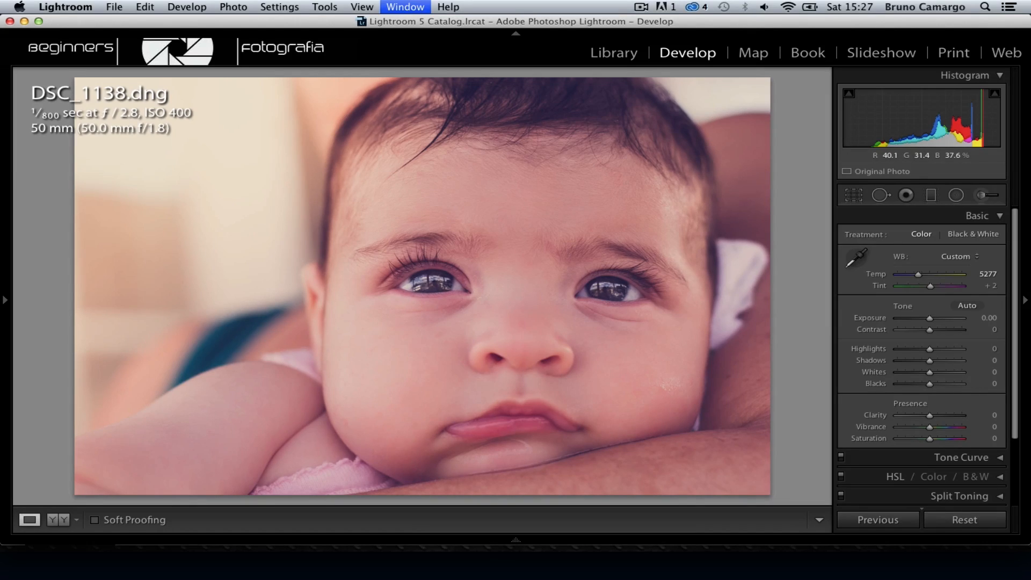